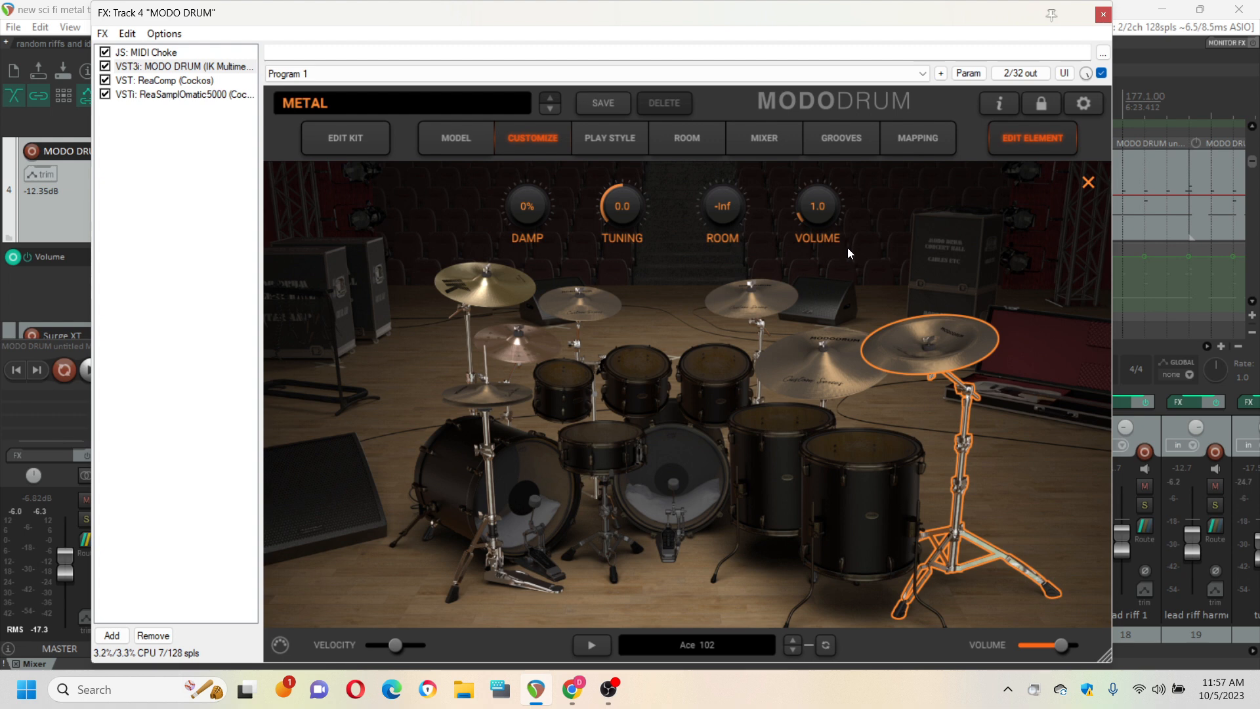
Step: Audition the highlighted cymbal and view the kit's channel mixer in MODO DRUM on track 4, closing the plugin window when done
{"action": "left_click", "coordinate": [935, 346]}
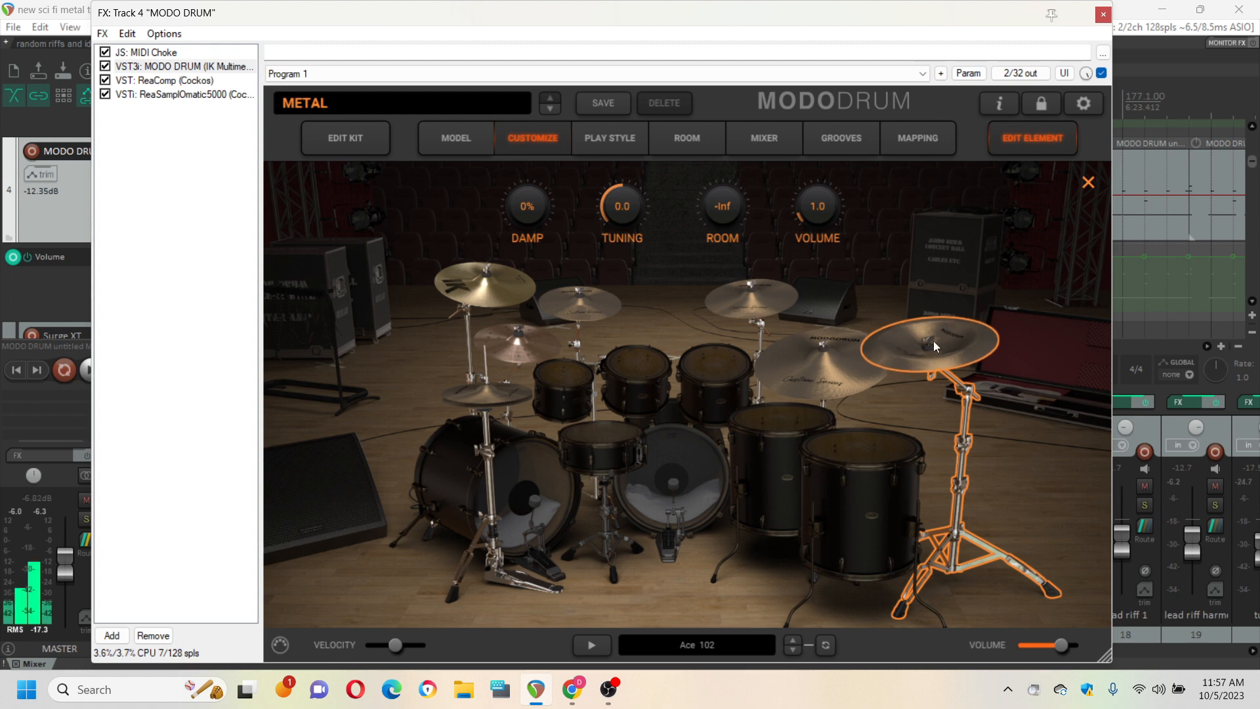
{"action": "left_click", "coordinate": [1026, 136]}
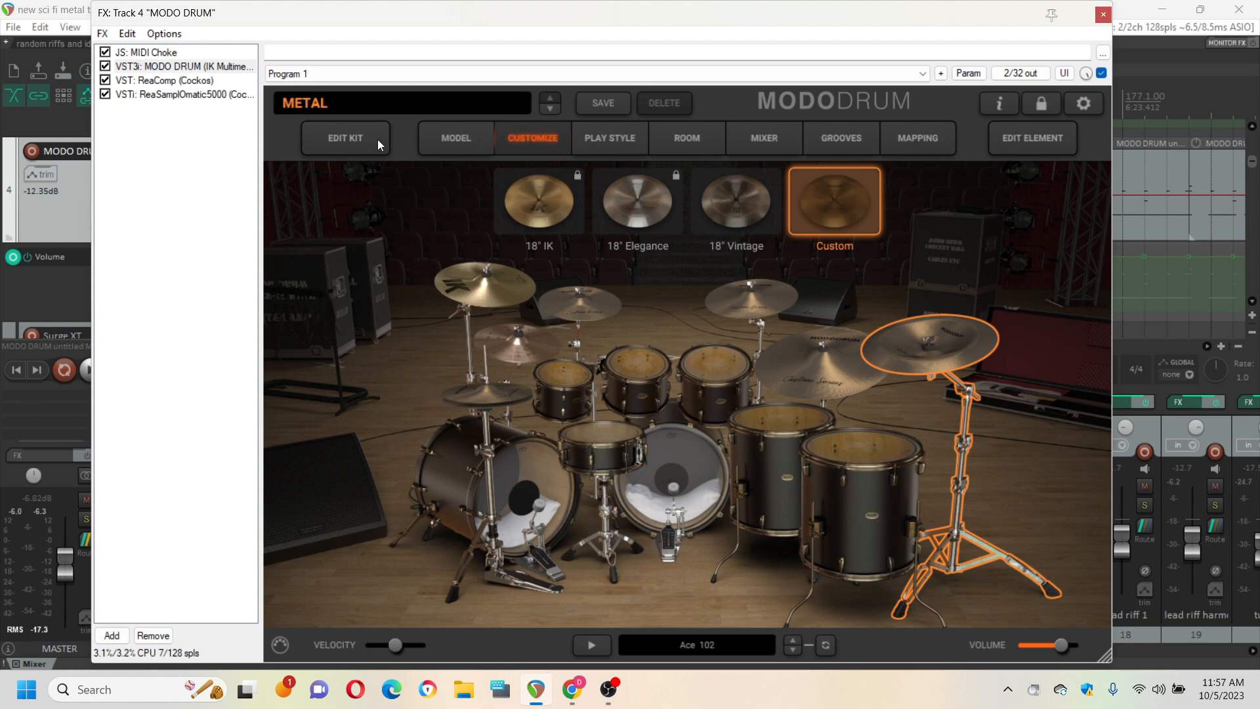
{"action": "left_click", "coordinate": [766, 136]}
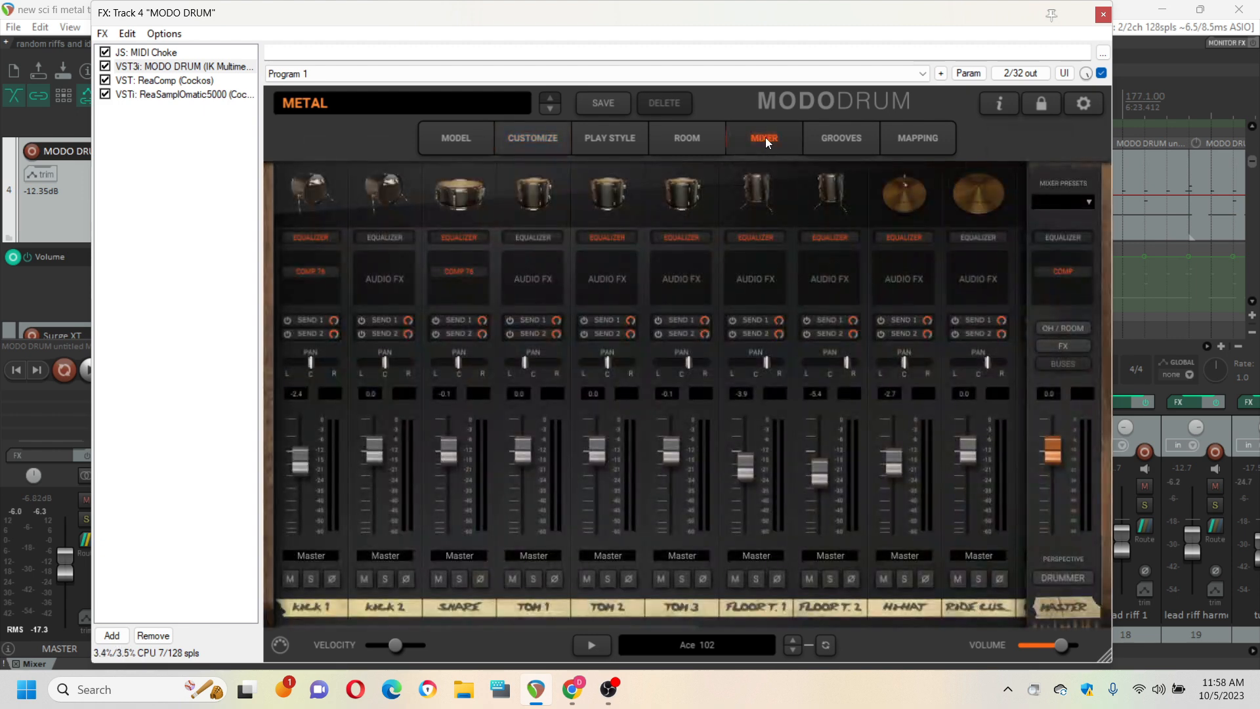
{"action": "left_click", "coordinate": [548, 140]}
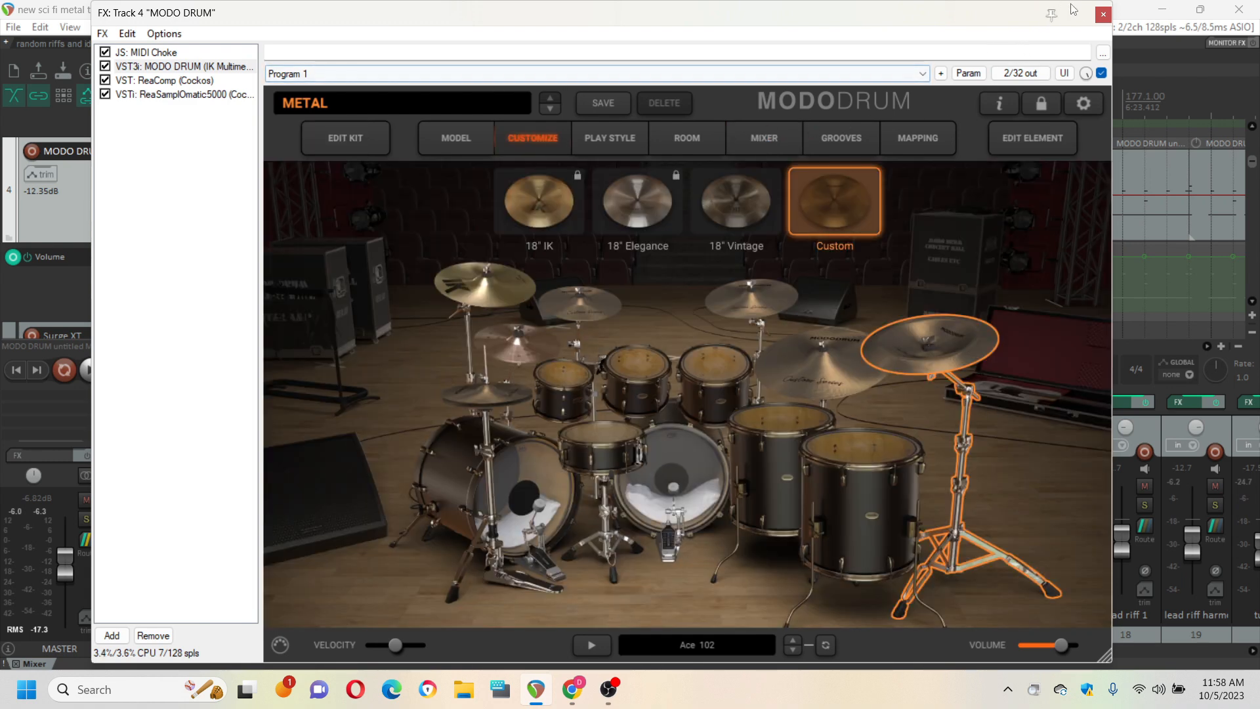
{"action": "left_click", "coordinate": [1104, 15]}
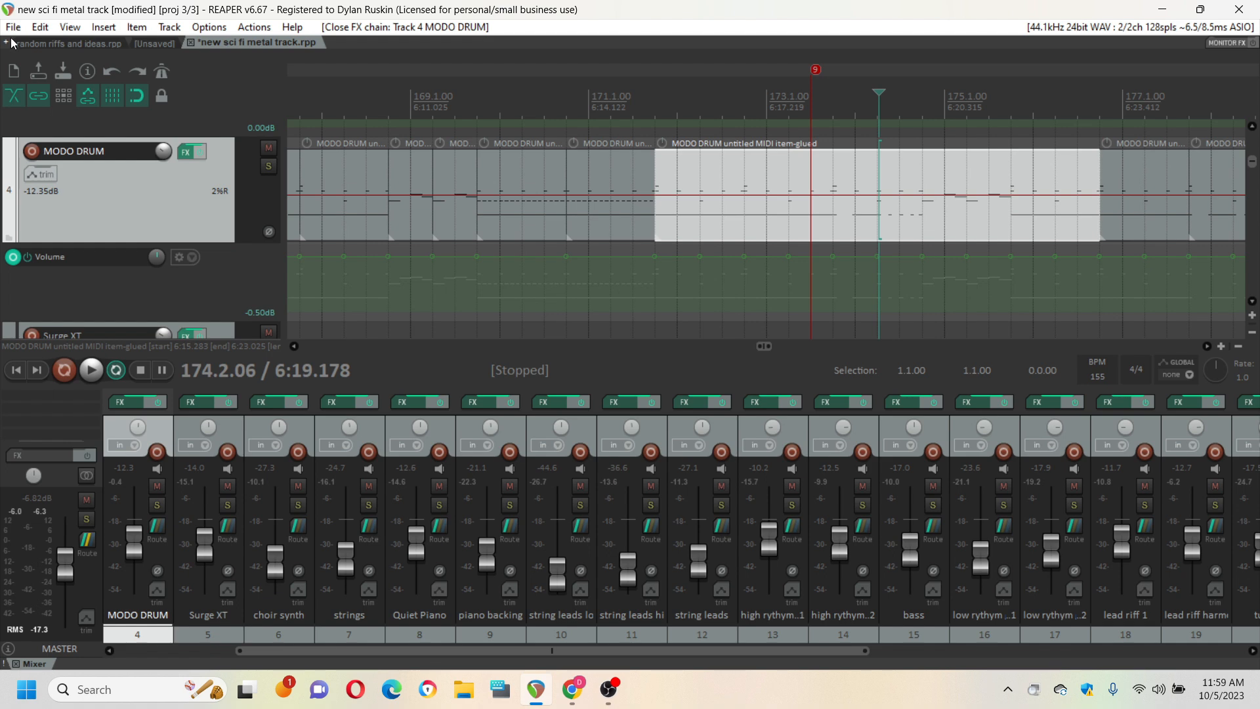
Step: Save the project and save a copy of it as "new sci fi metal track 02 (drum routing)"
{"action": "left_click", "coordinate": [13, 29]}
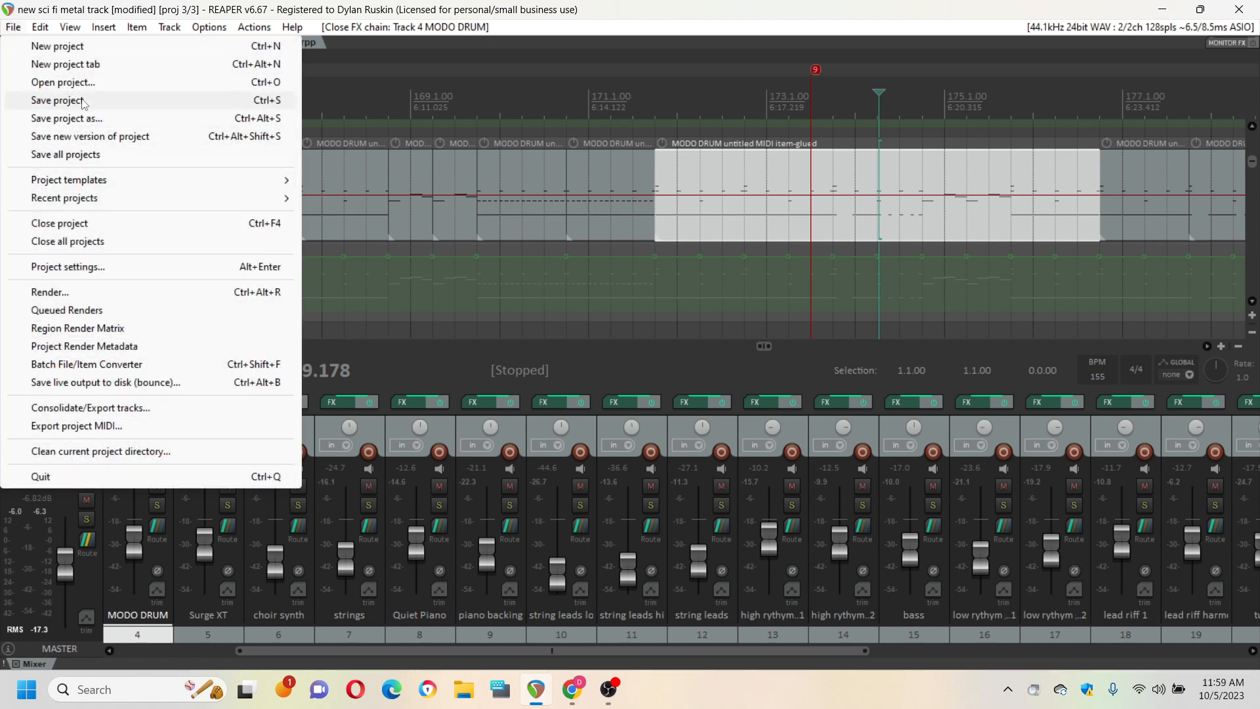
{"action": "left_click", "coordinate": [80, 101]}
{"action": "left_click", "coordinate": [14, 28]}
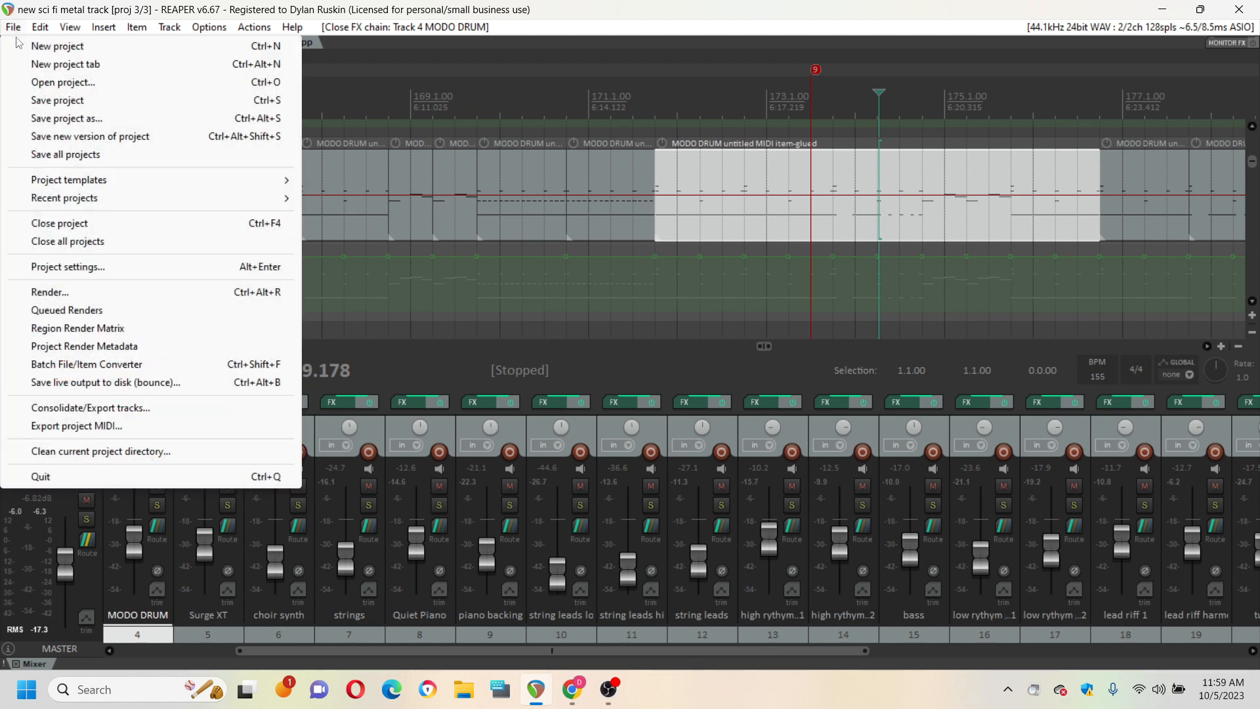
{"action": "left_click", "coordinate": [71, 119]}
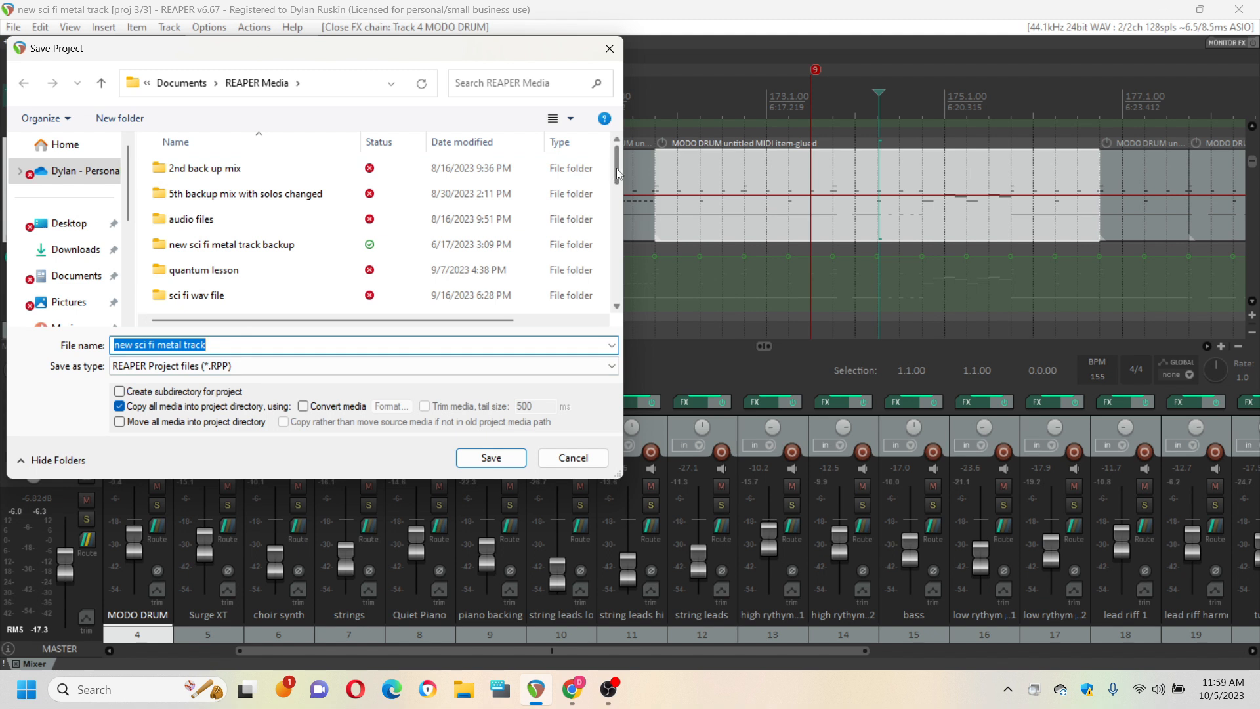
{"action": "left_click_drag", "start_coordinate": [616, 170], "coordinate": [624, 277]}
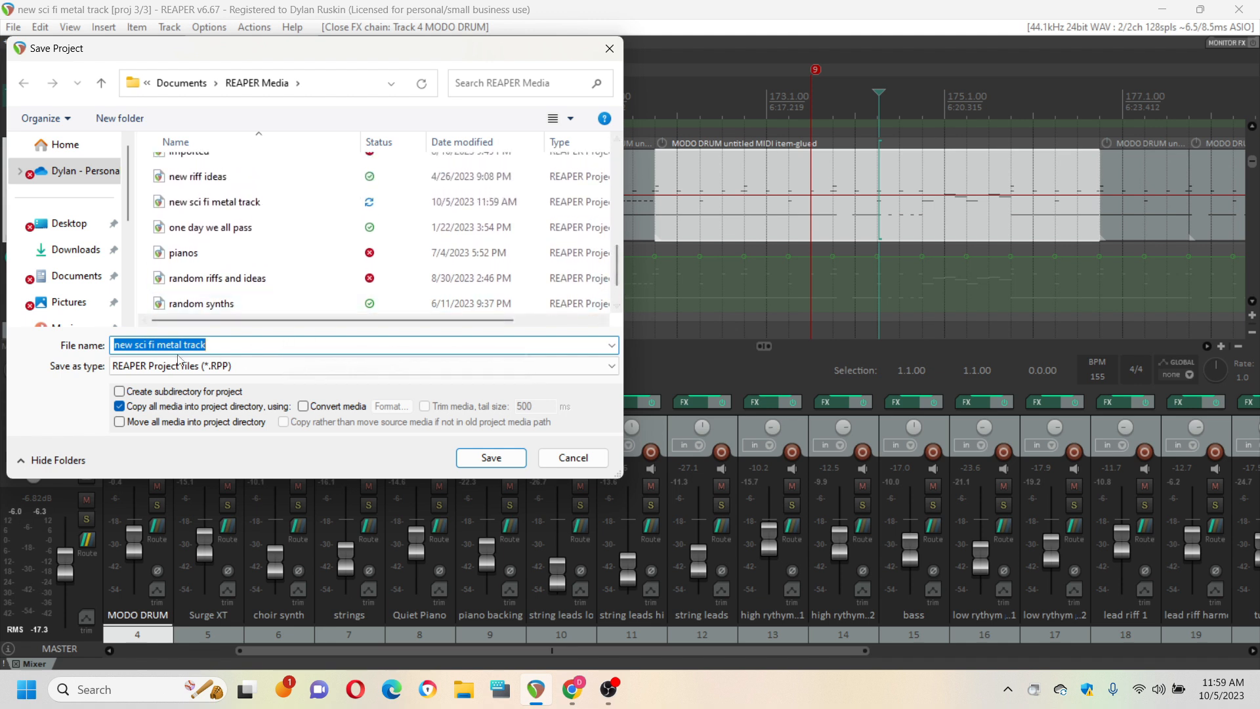
{"action": "left_click", "coordinate": [213, 343]}
{"action": "type", "text": "02"}
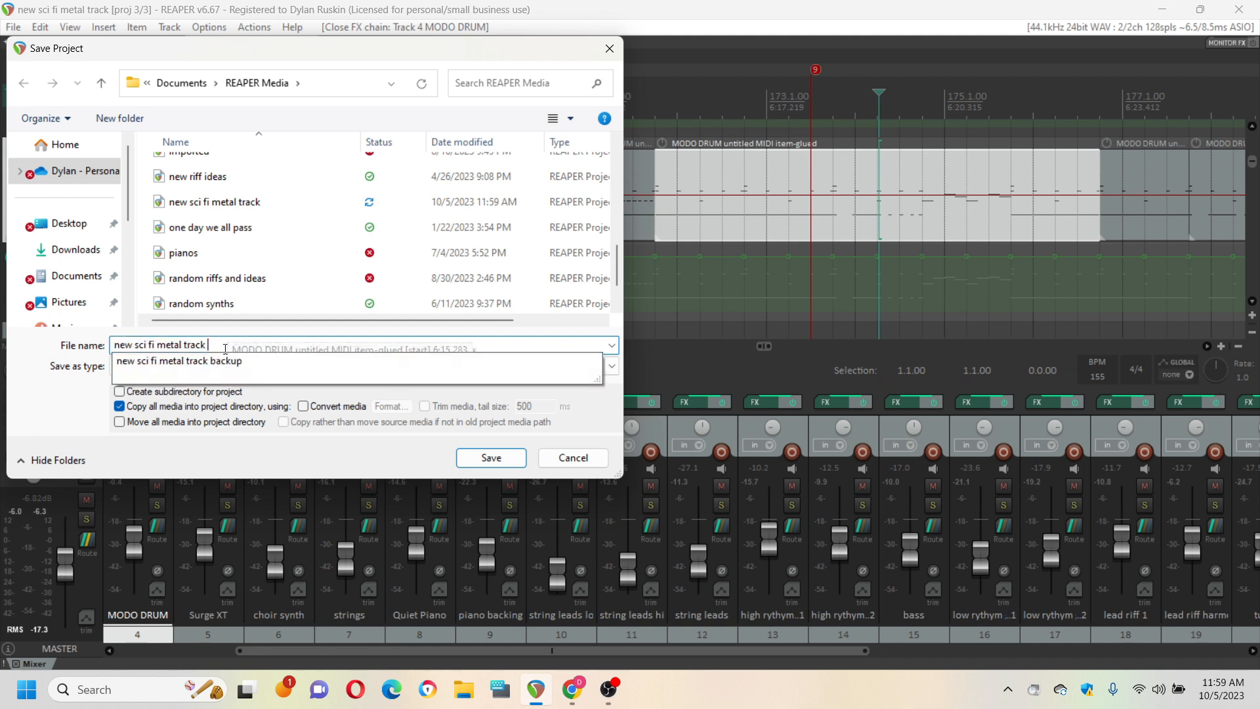
{"action": "type", "text": " ("}
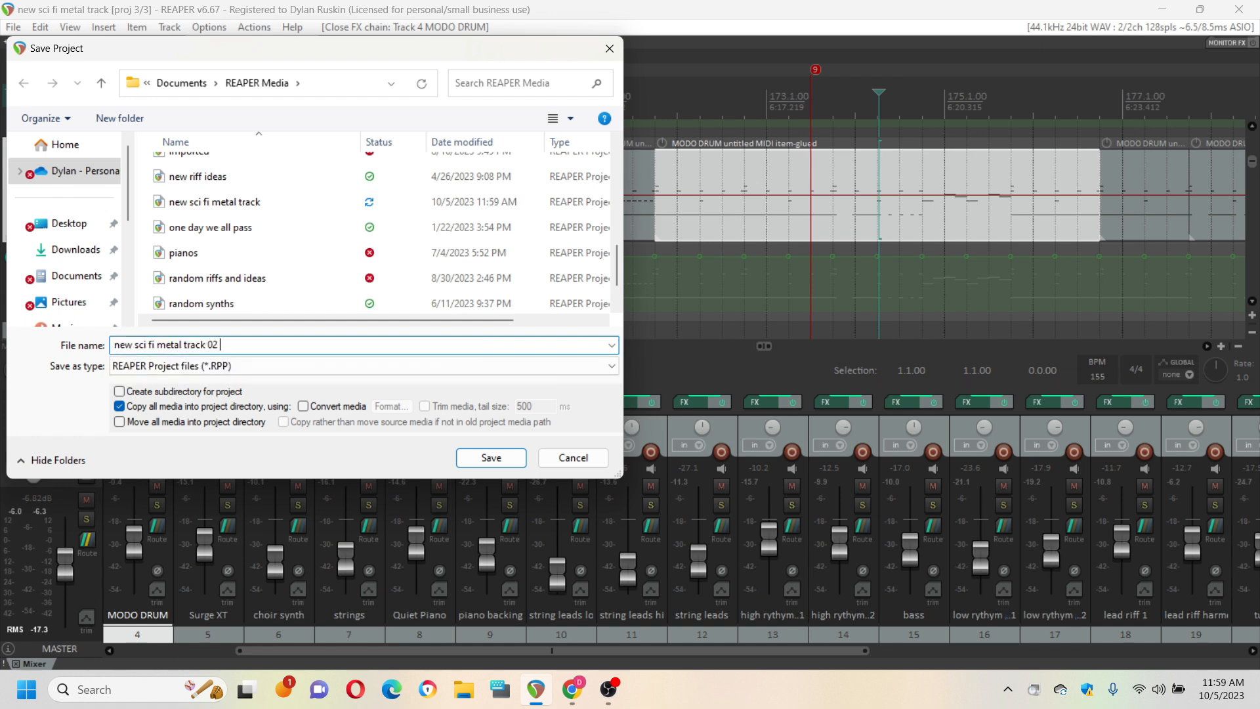
{"action": "type", "text": "drum routing)"}
{"action": "left_click", "coordinate": [486, 457]}
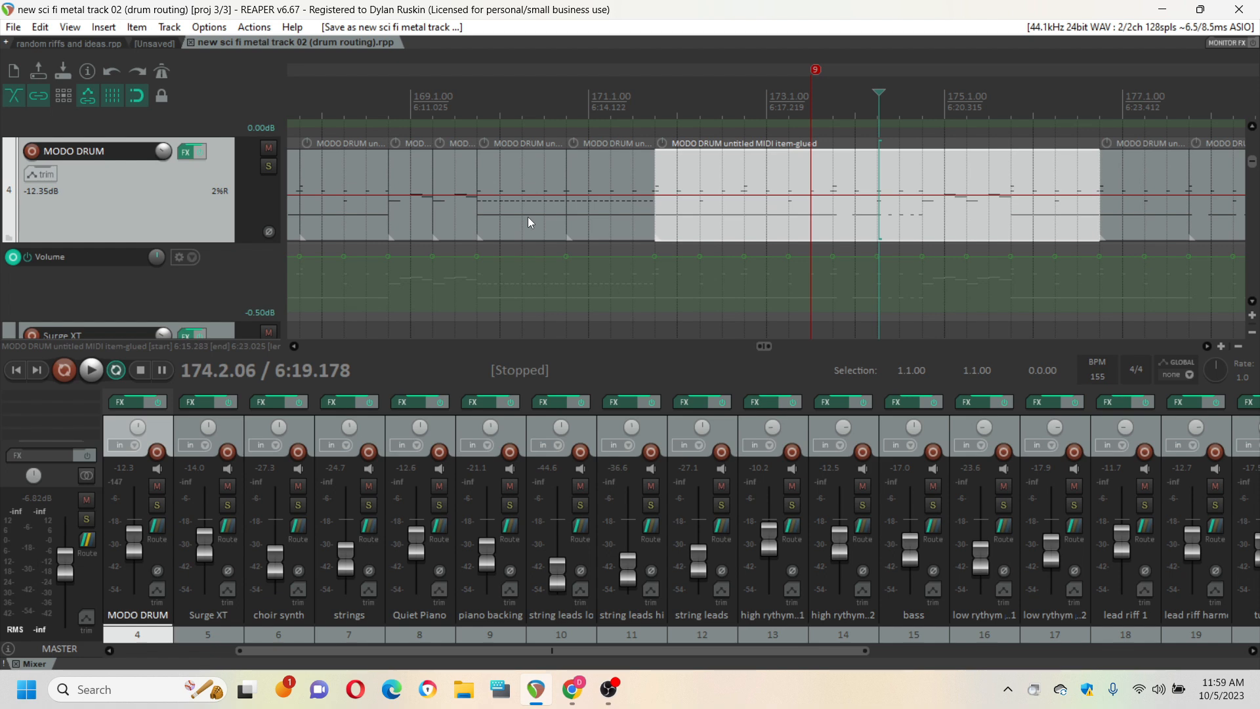
Step: Hide the mixer and look through the whole track list down to the last track
{"action": "key", "text": "ctrl+m"}
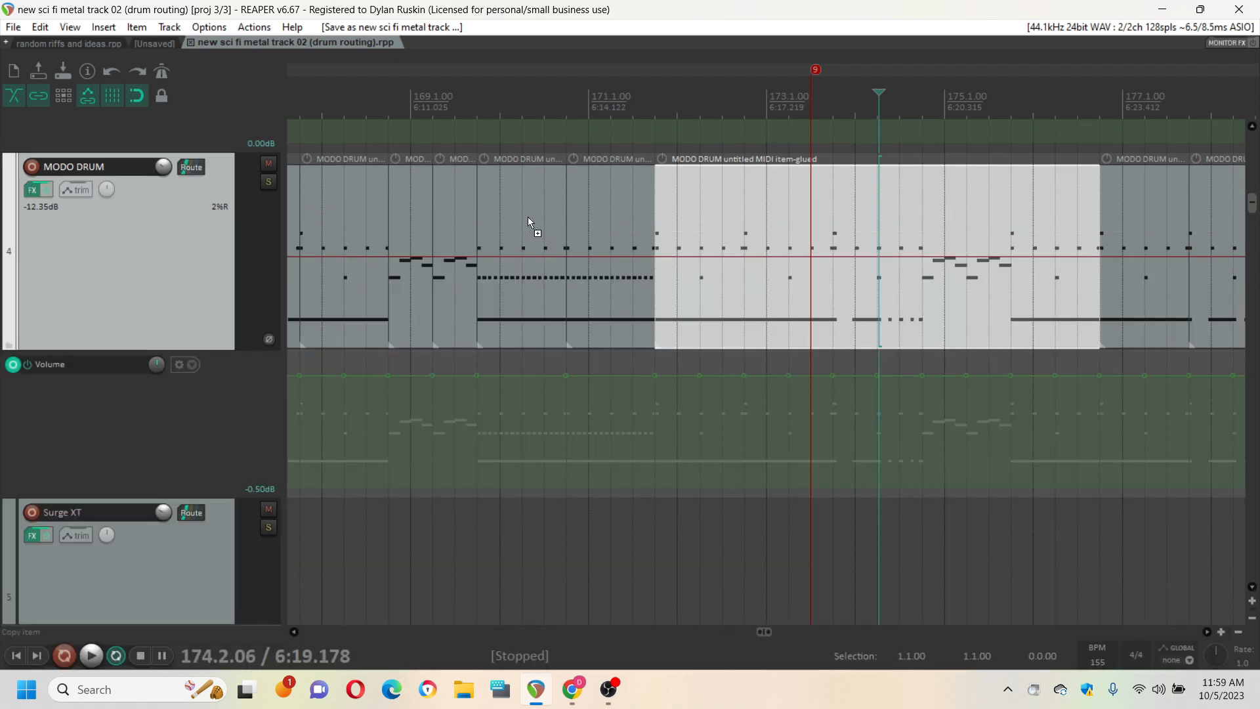
{"action": "scroll", "coordinate": [180, 226], "scroll_direction": "down", "scroll_amount": 3}
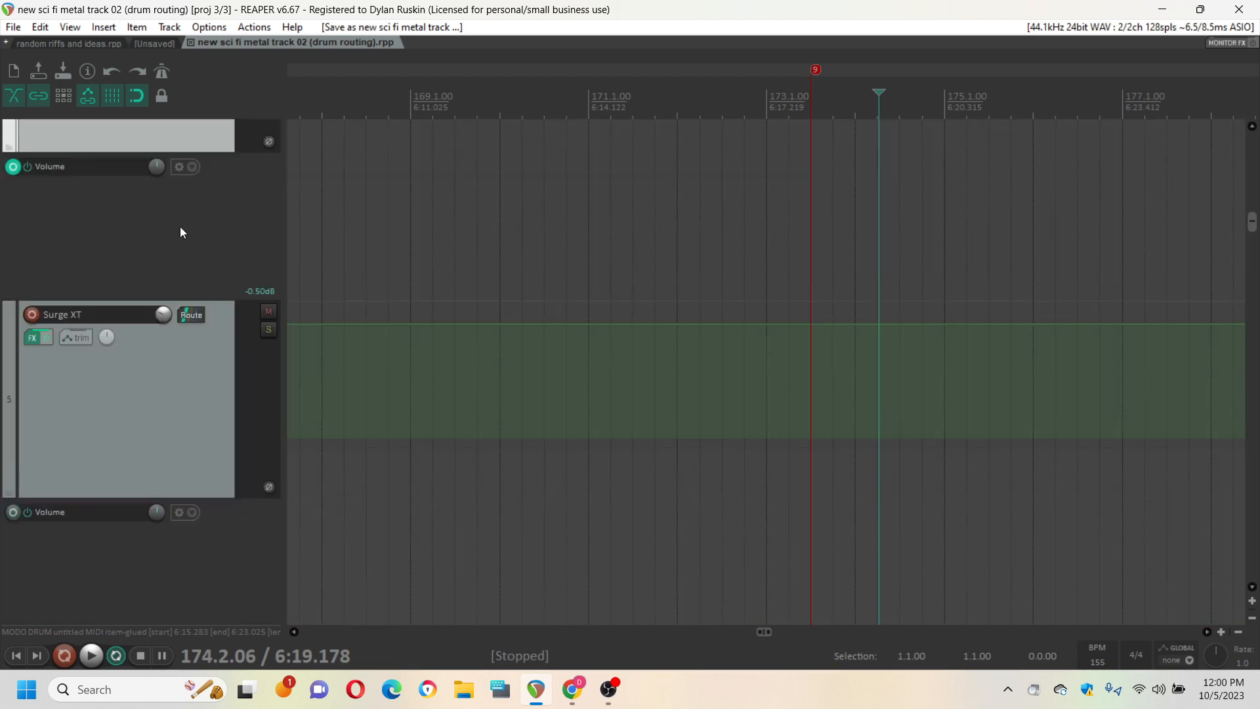
{"action": "scroll", "coordinate": [183, 234], "scroll_direction": "down", "scroll_amount": 5}
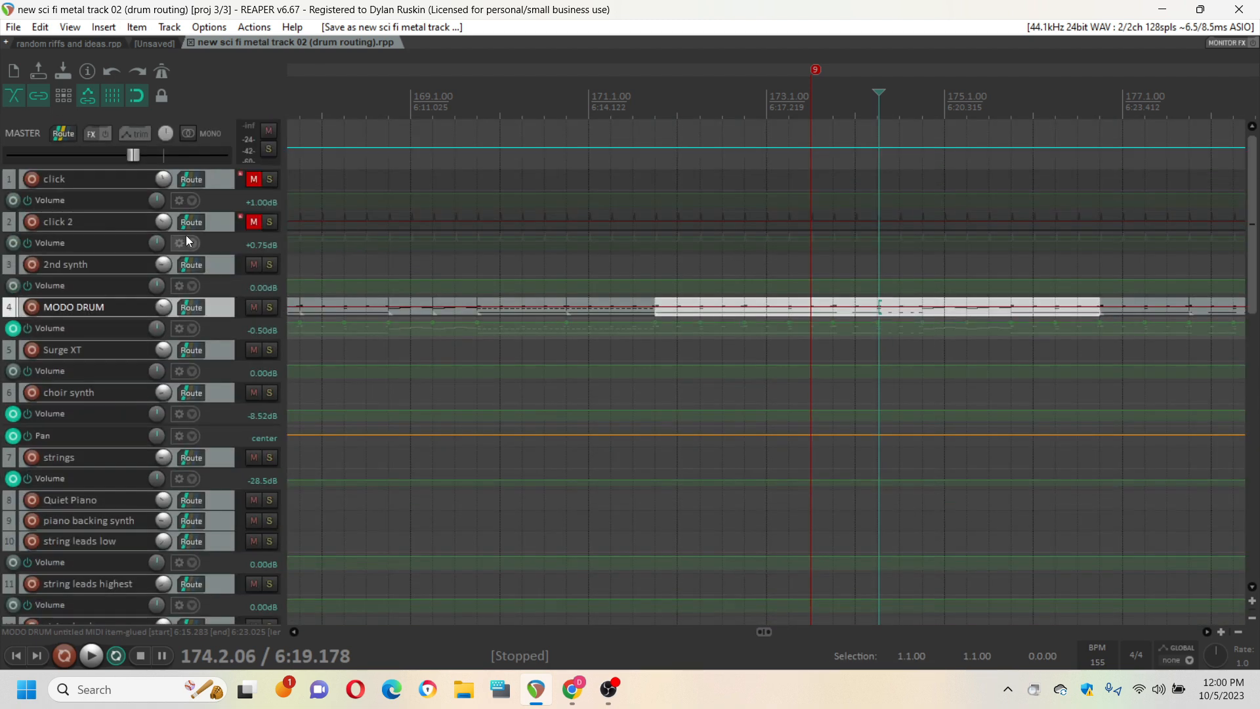
{"action": "scroll", "coordinate": [221, 355], "scroll_direction": "down", "scroll_amount": 4}
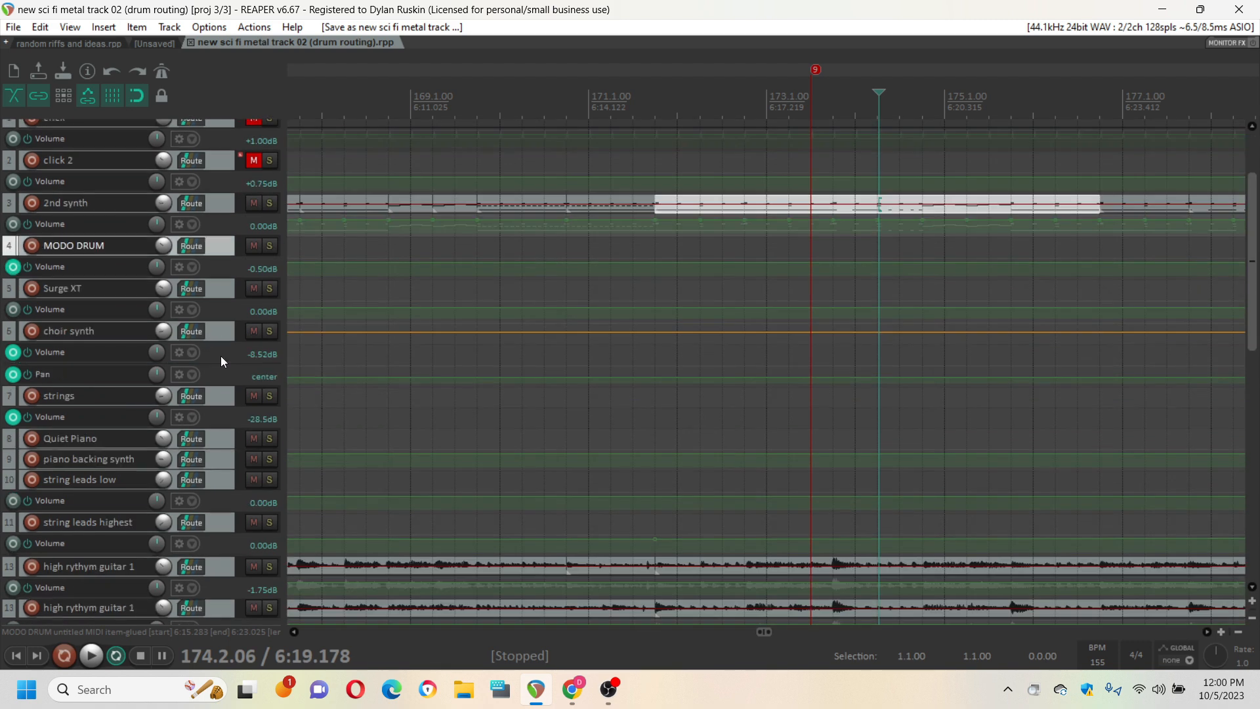
{"action": "scroll", "coordinate": [226, 360], "scroll_direction": "down", "scroll_amount": 7}
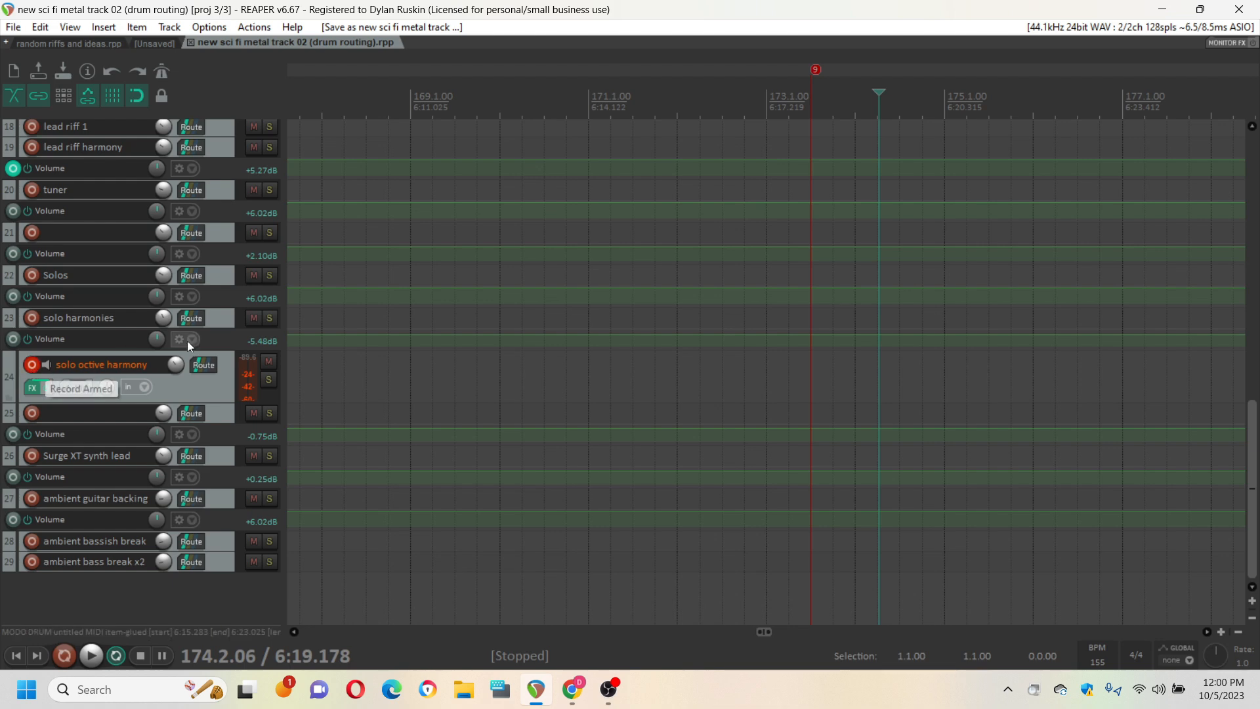
{"action": "scroll", "coordinate": [202, 349], "scroll_direction": "up", "scroll_amount": 11}
{"action": "scroll", "coordinate": [210, 357], "scroll_direction": "up", "scroll_amount": 2}
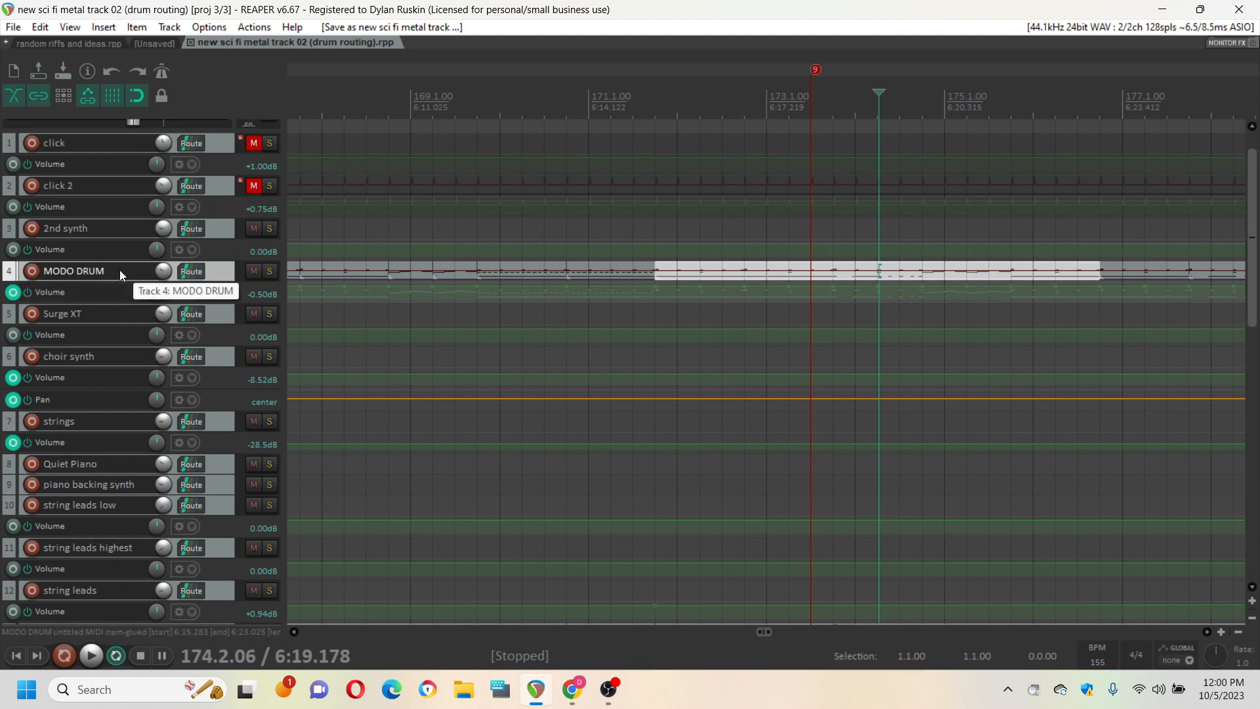
{"action": "scroll", "coordinate": [120, 269], "scroll_direction": "down", "scroll_amount": 5}
{"action": "scroll", "coordinate": [122, 278], "scroll_direction": "down", "scroll_amount": 5}
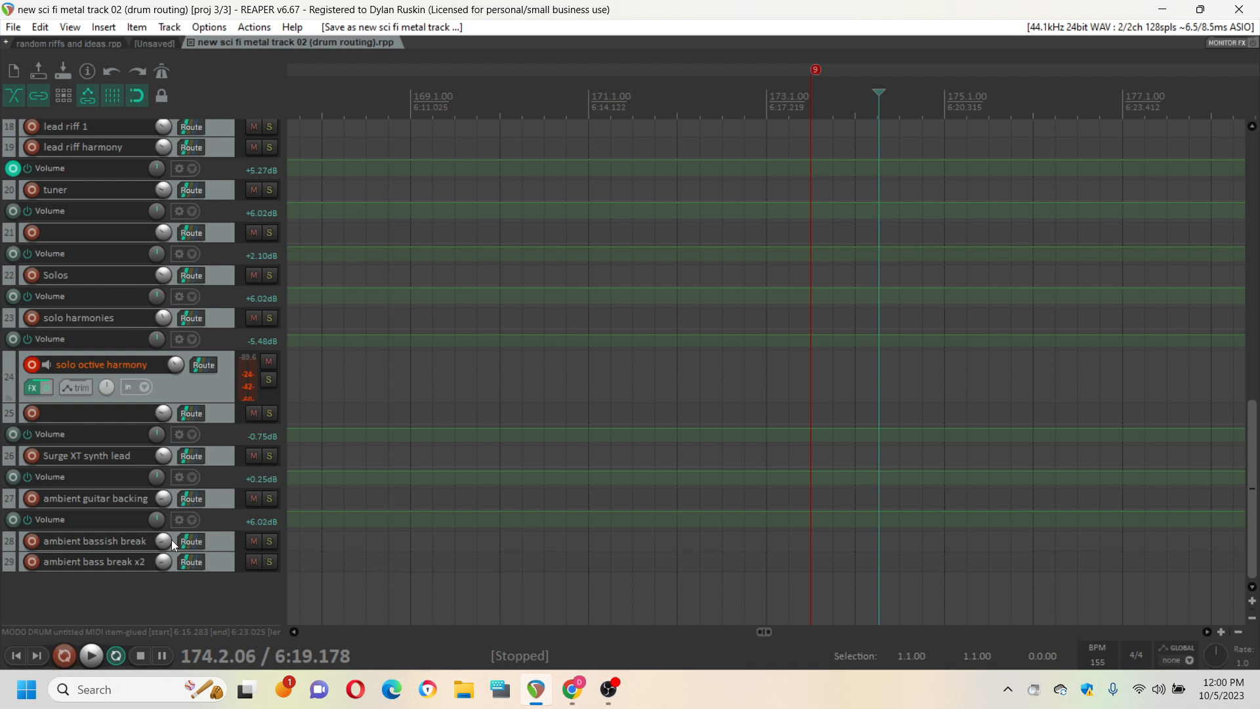
Step: Insert MODO DRUM (VST3i, 32 out) as a virtual instrument on a new track below the last one, with separate tracks for all its outputs
{"action": "double_click", "coordinate": [135, 610]}
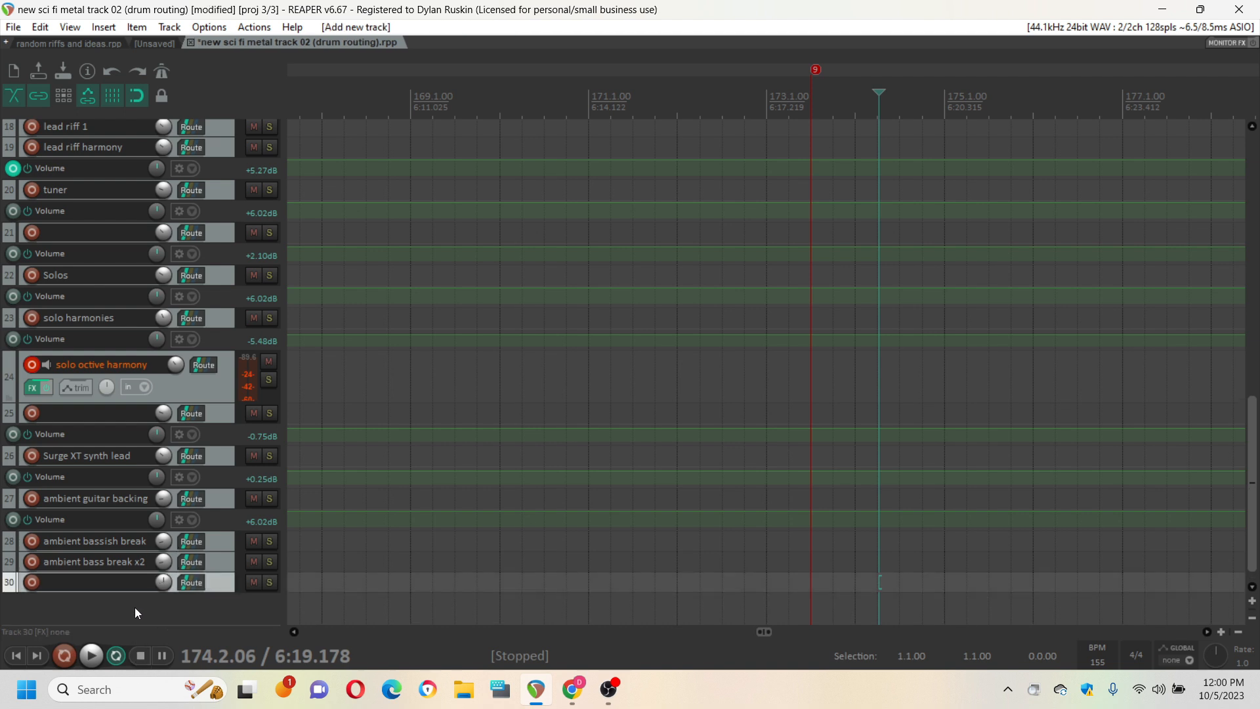
{"action": "key", "text": "Delete"}
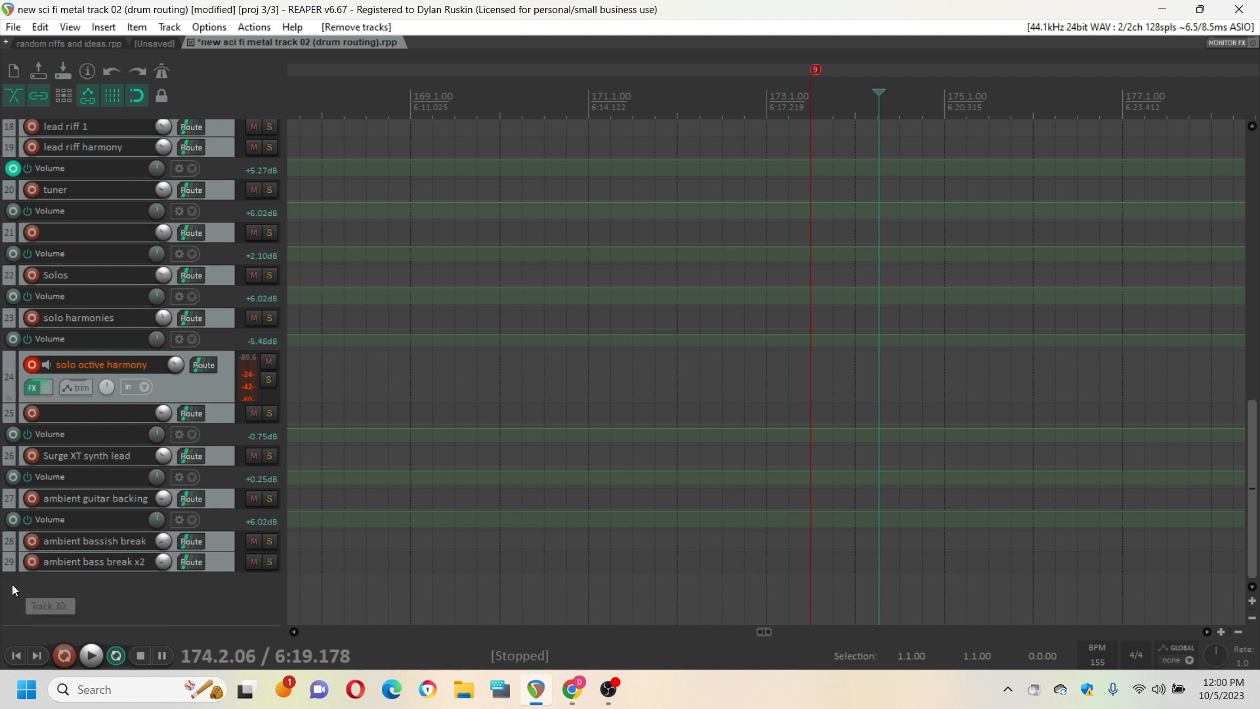
{"action": "right_click", "coordinate": [75, 594]}
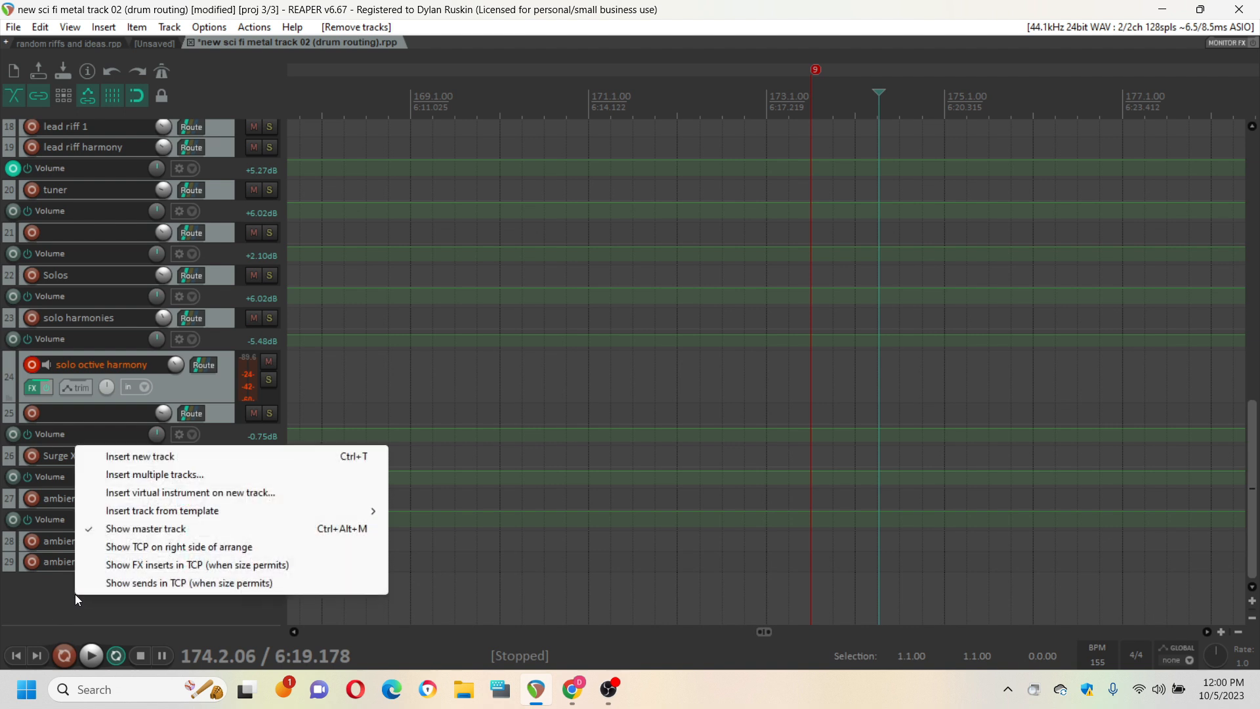
{"action": "left_click", "coordinate": [163, 498]}
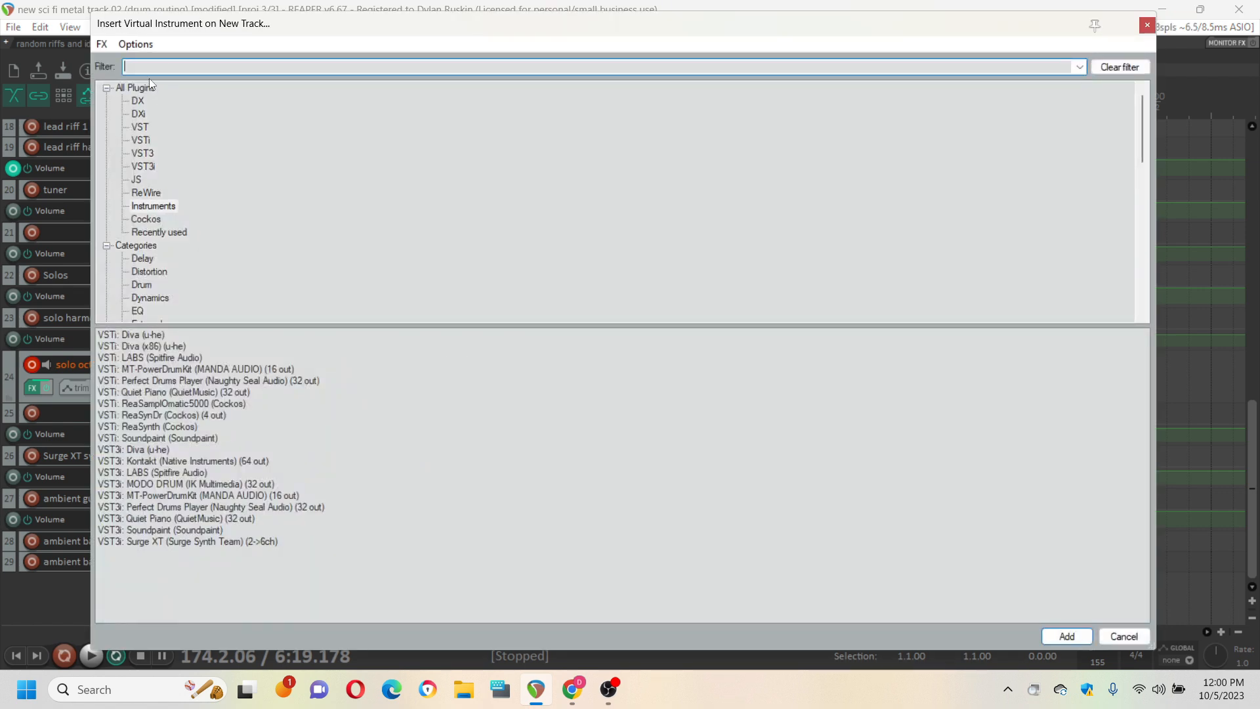
{"action": "type", "text": "mod"}
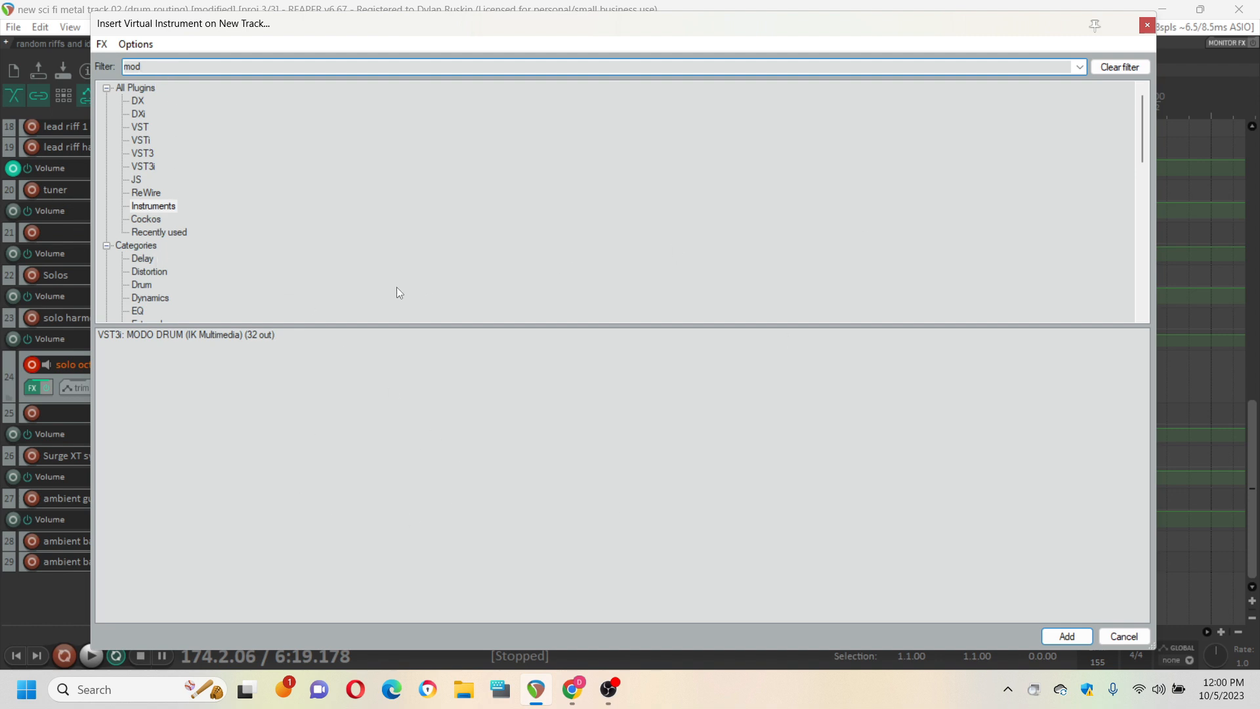
{"action": "double_click", "coordinate": [237, 334]}
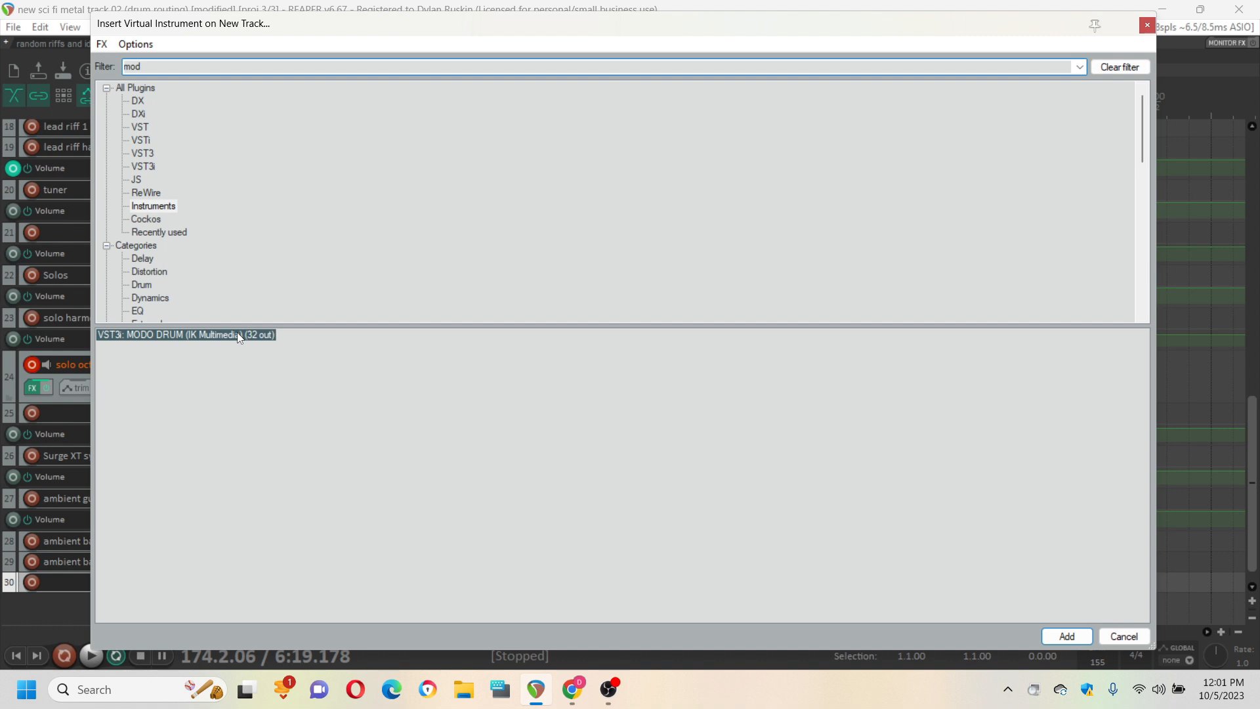
{"action": "key", "text": "Return"}
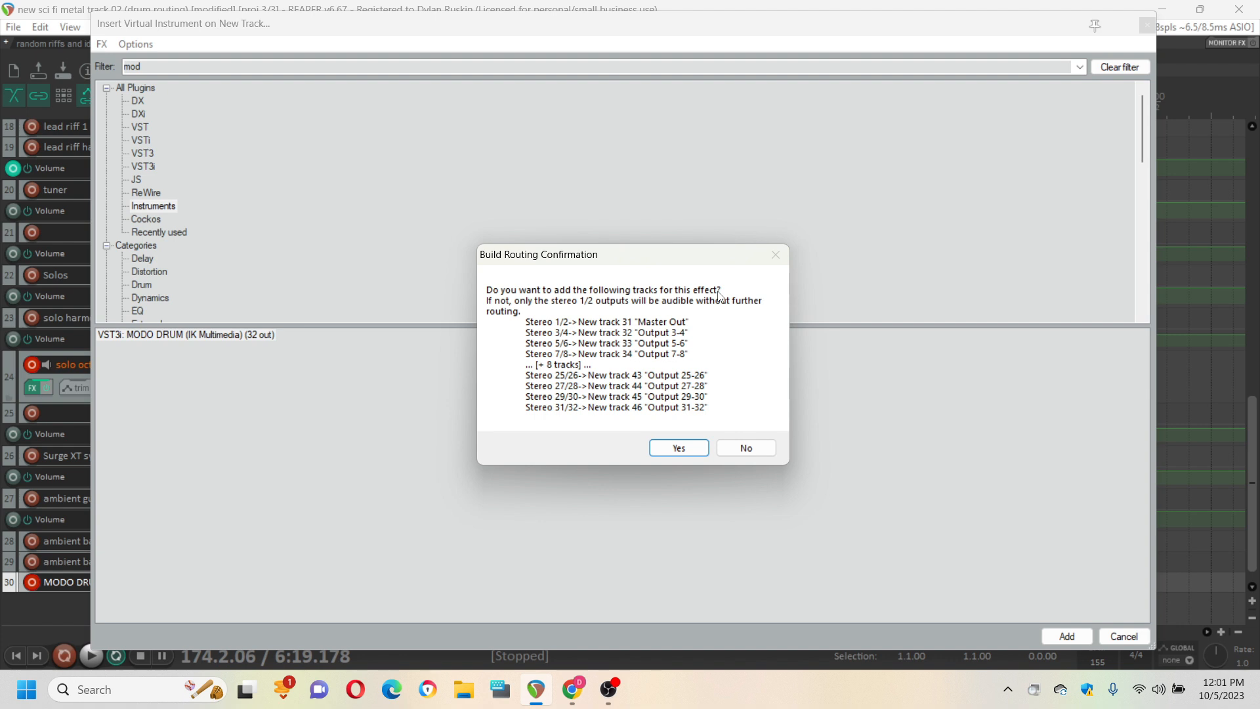
{"action": "left_click", "coordinate": [699, 449]}
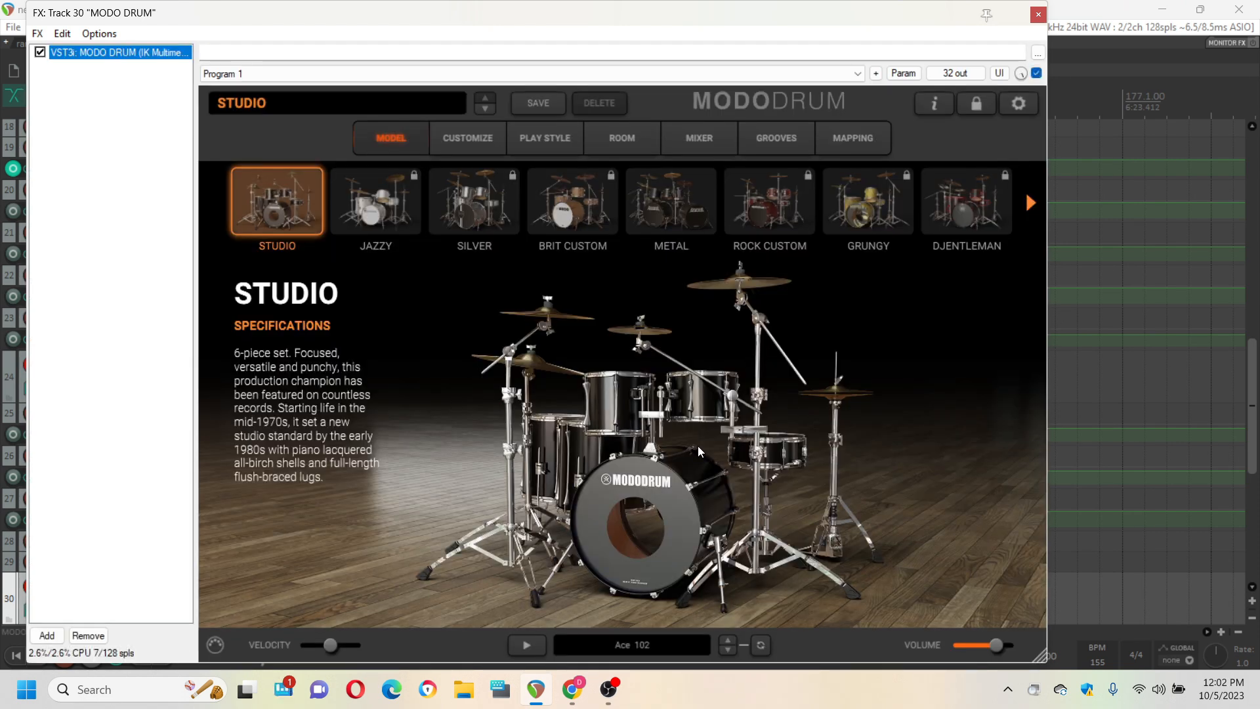
{"action": "left_click", "coordinate": [1039, 18]}
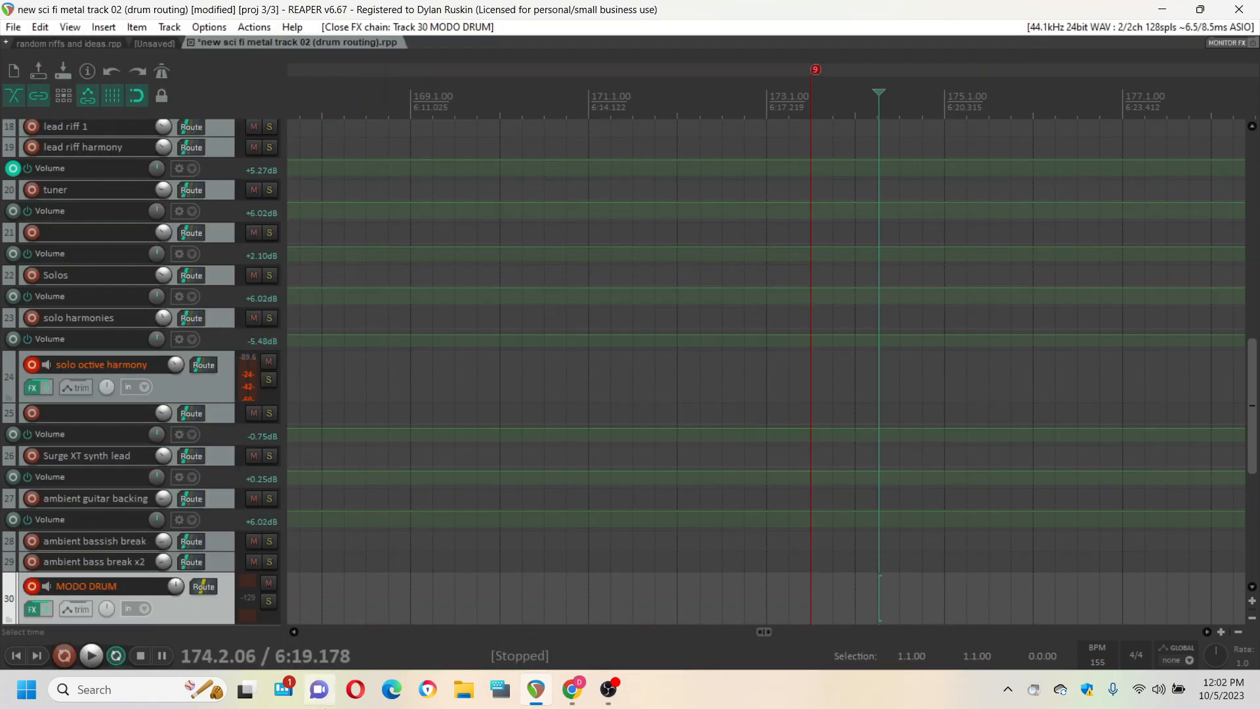
Step: Check the new output tracks and load the Metal kit model in MODO DRUM on track 30
{"action": "scroll", "coordinate": [92, 522], "scroll_direction": "down", "scroll_amount": 5}
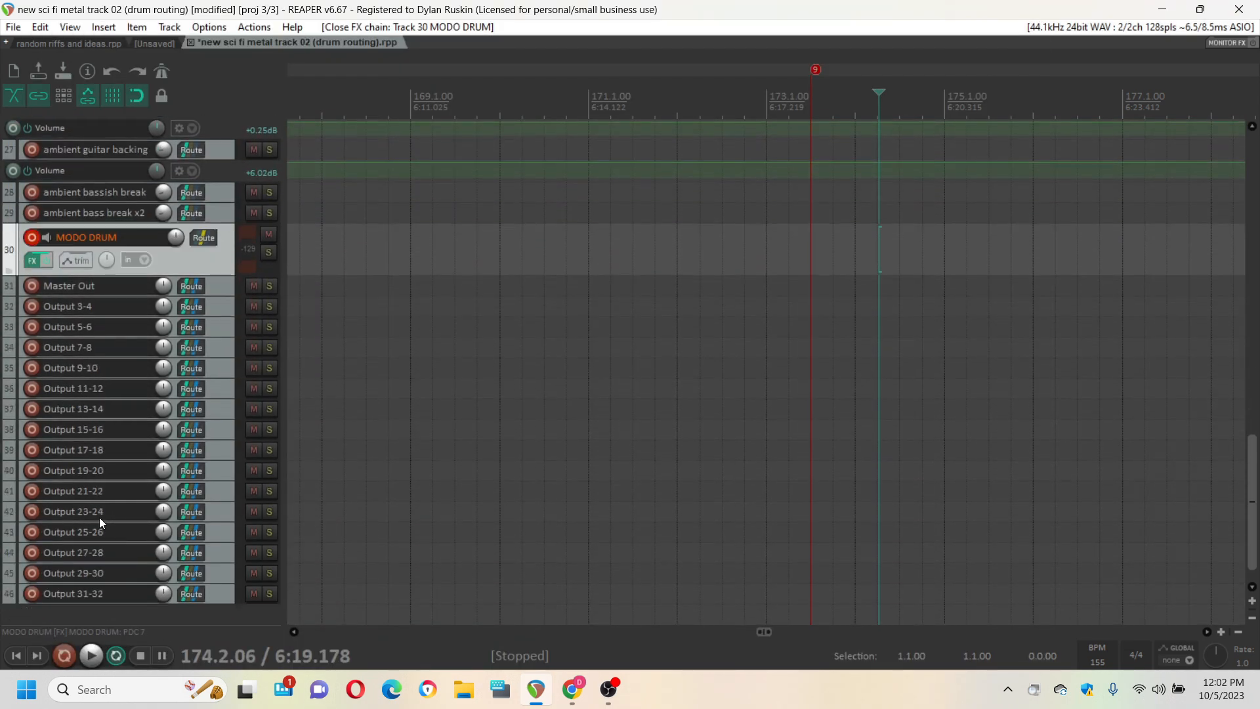
{"action": "scroll", "coordinate": [90, 408], "scroll_direction": "down", "scroll_amount": 1}
{"action": "scroll", "coordinate": [100, 392], "scroll_direction": "up", "scroll_amount": 1}
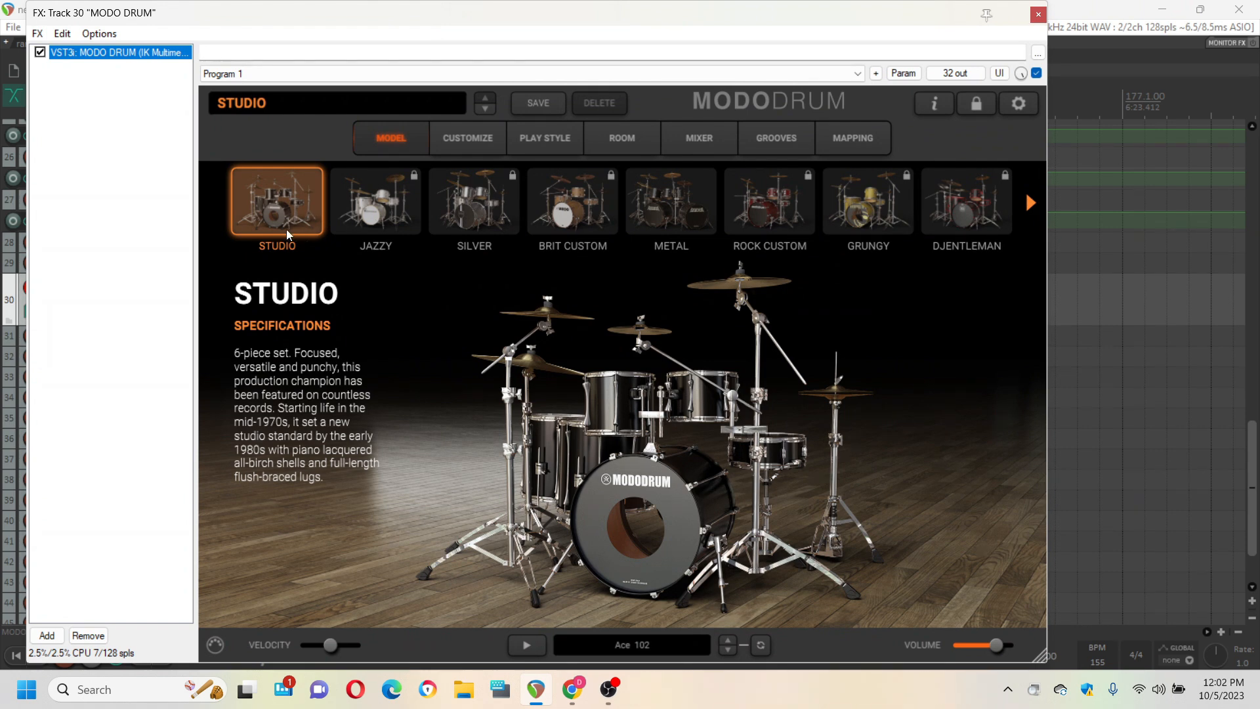
{"action": "left_click", "coordinate": [670, 208]}
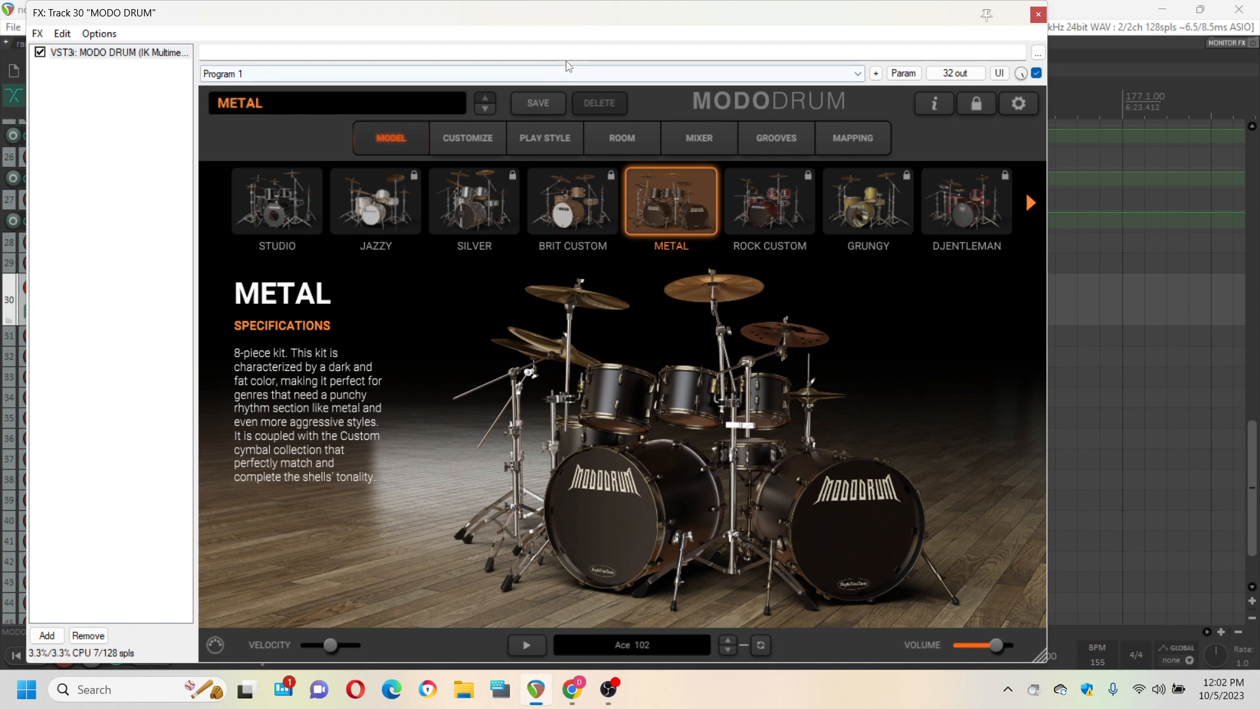
{"action": "left_click_drag", "start_coordinate": [595, 11], "coordinate": [640, 14]}
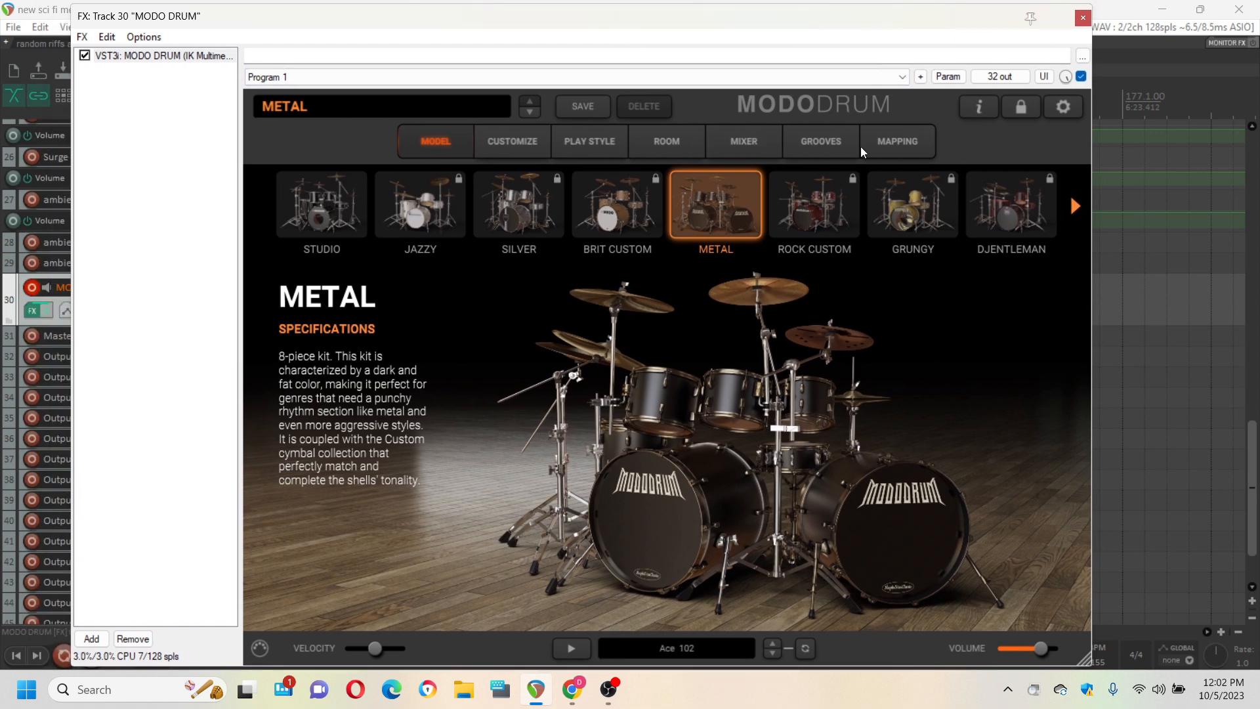
Step: Audition a crash cymbal, a kick drum and the snare of the Metal kit while keeping the output tracks in view
{"action": "left_click", "coordinate": [523, 145]}
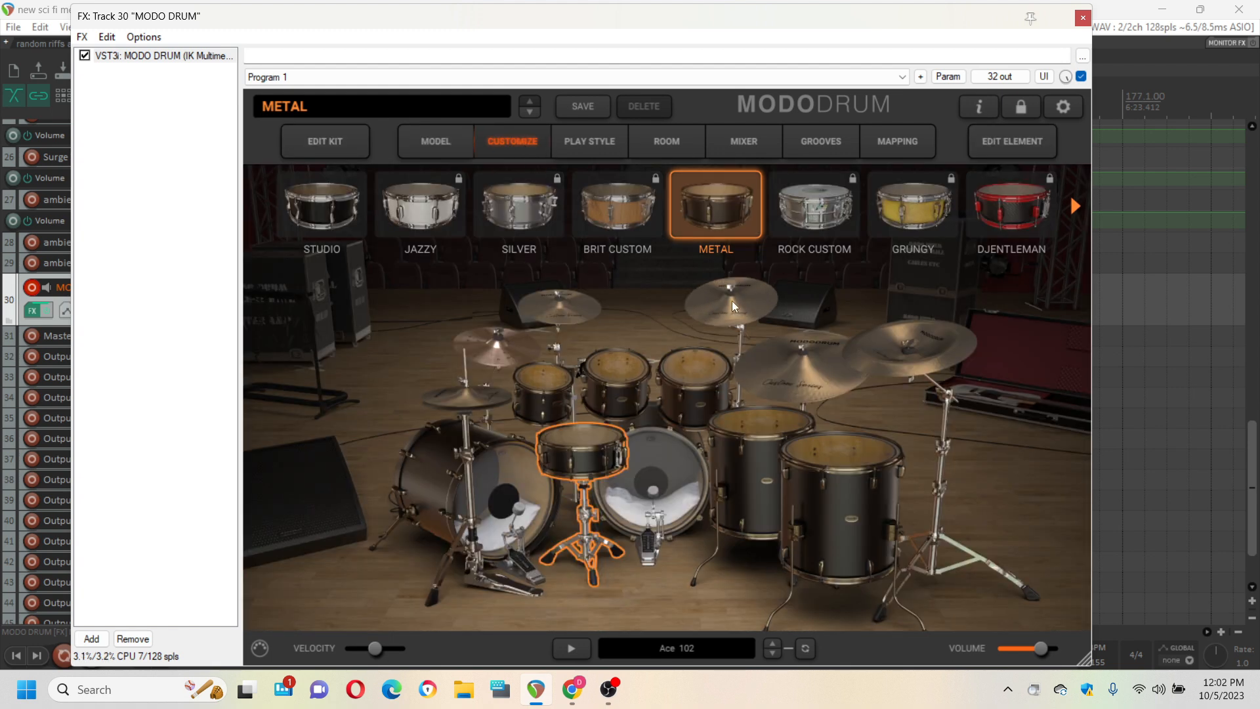
{"action": "left_click", "coordinate": [731, 300]}
{"action": "left_click_drag", "start_coordinate": [636, 21], "coordinate": [751, 78]}
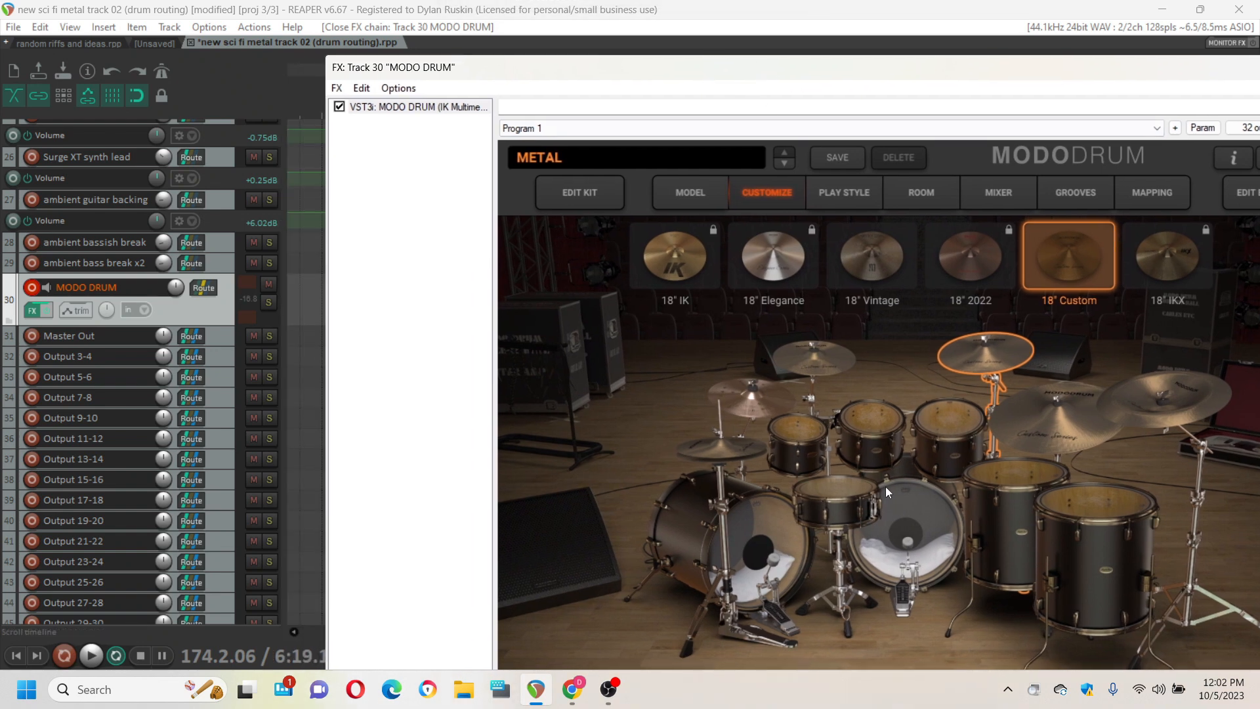
{"action": "left_click", "coordinate": [906, 554]}
{"action": "left_click", "coordinate": [826, 496]}
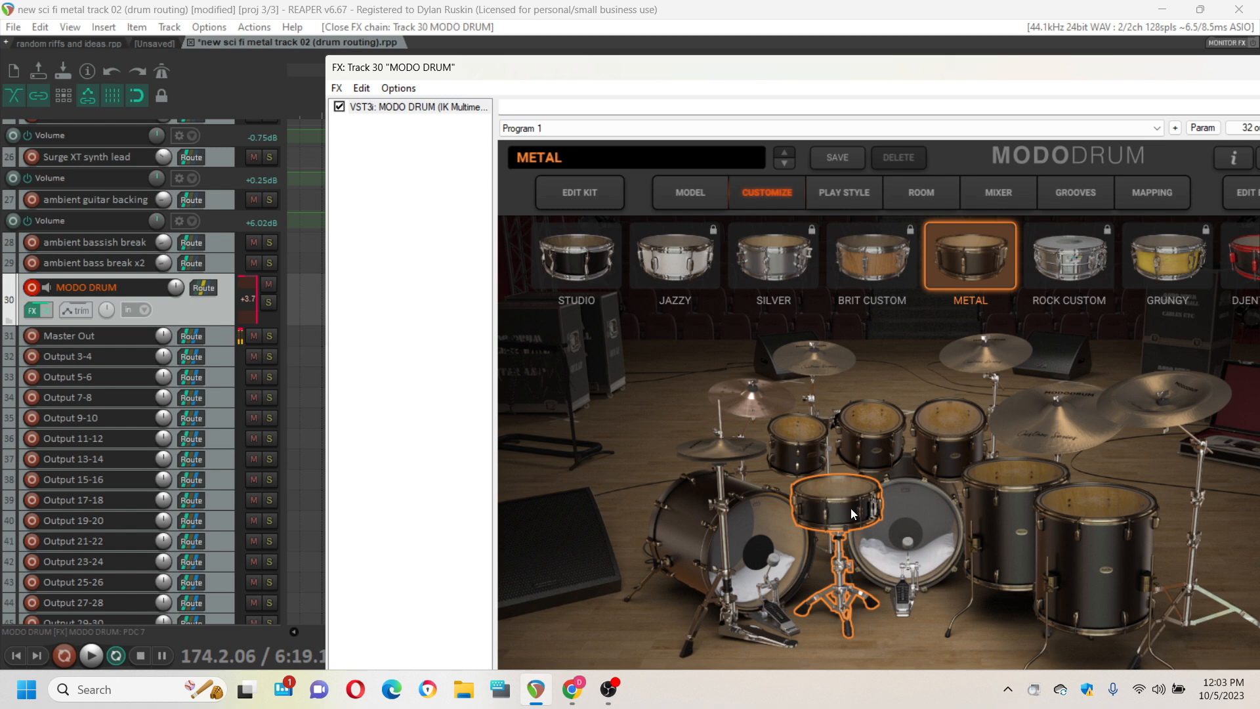
Step: Audition both kick drums and the smallest rack tom of the Metal kit, repositioning the plug-in window to show the whole kit
{"action": "left_click", "coordinate": [912, 518]}
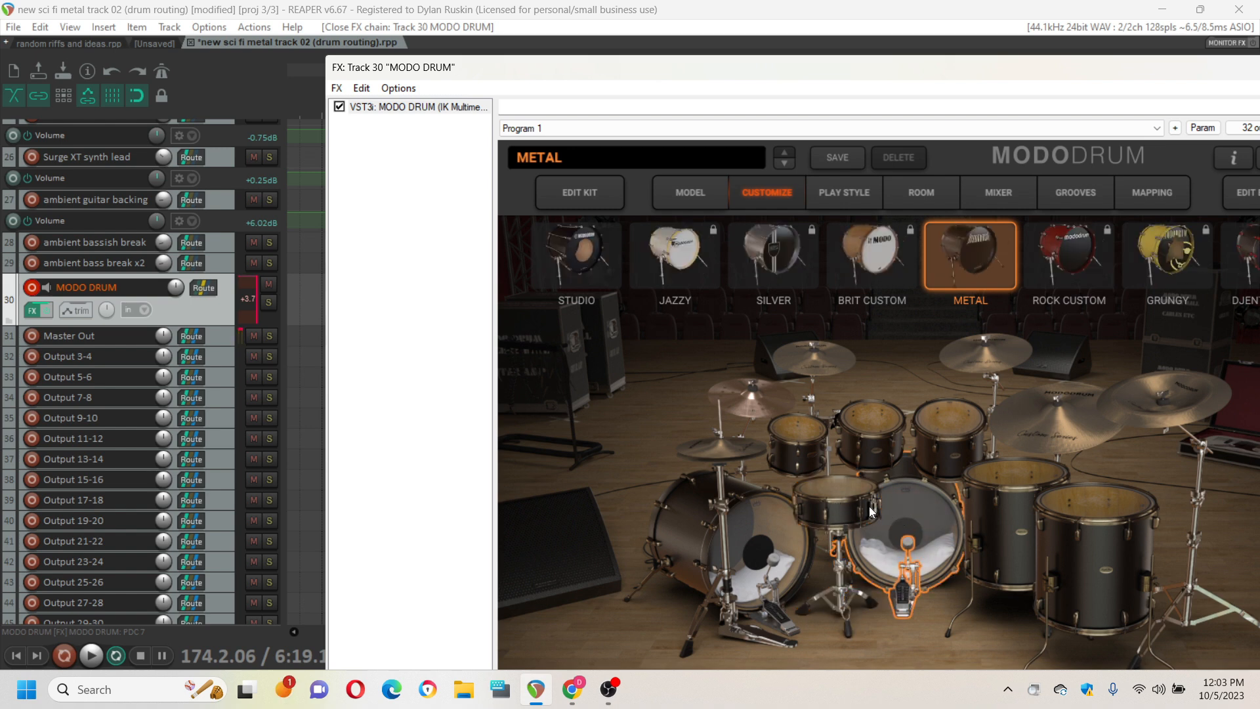
{"action": "left_click", "coordinate": [741, 525]}
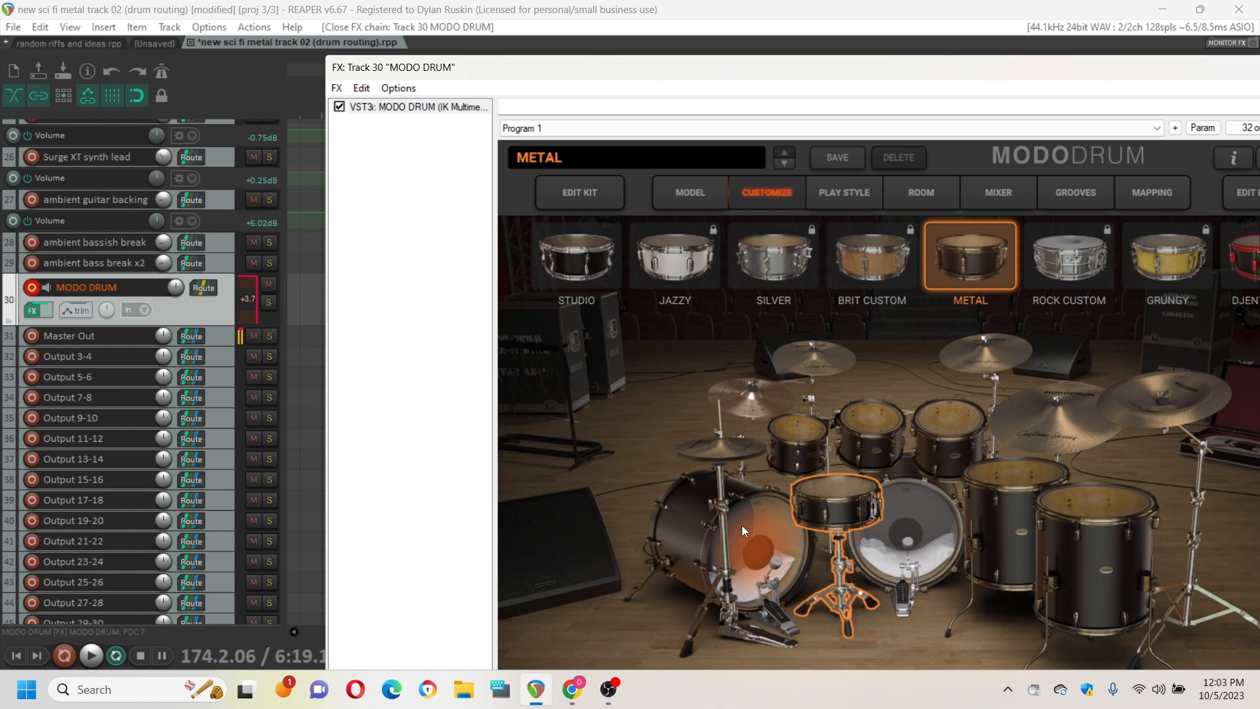
{"action": "left_click", "coordinate": [803, 427]}
{"action": "left_click", "coordinate": [807, 437]}
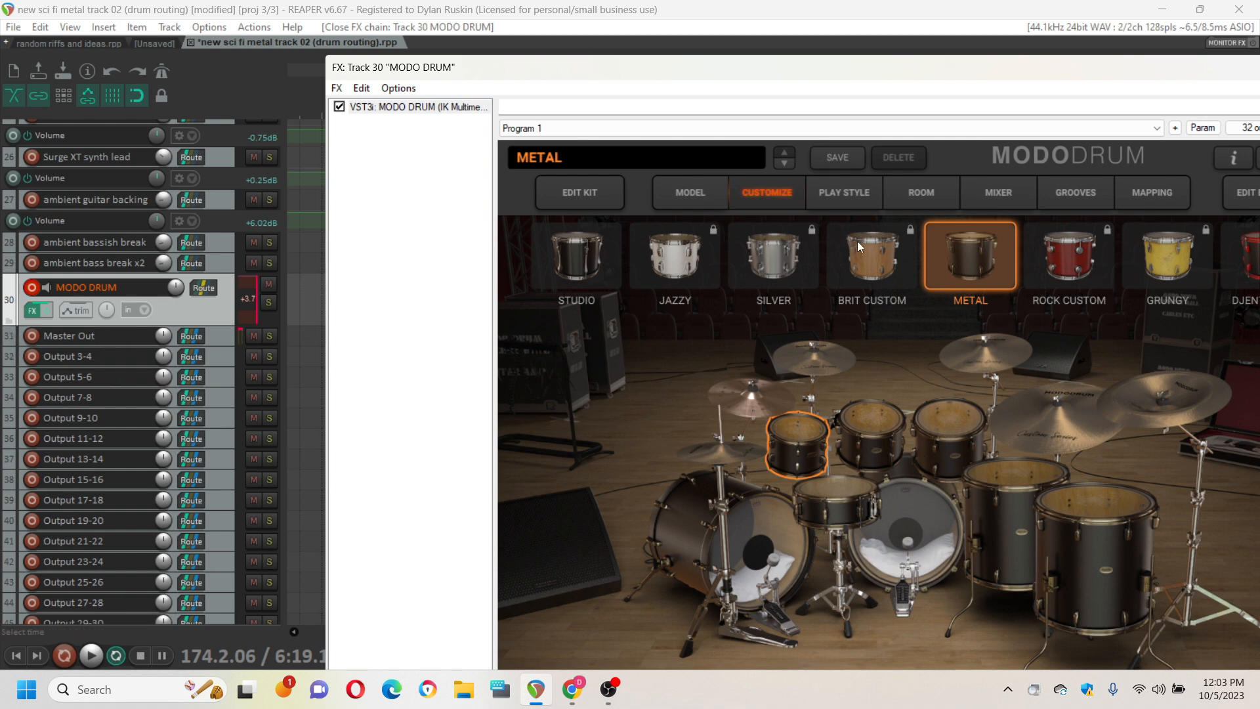
{"action": "left_click_drag", "start_coordinate": [925, 74], "coordinate": [843, 76]}
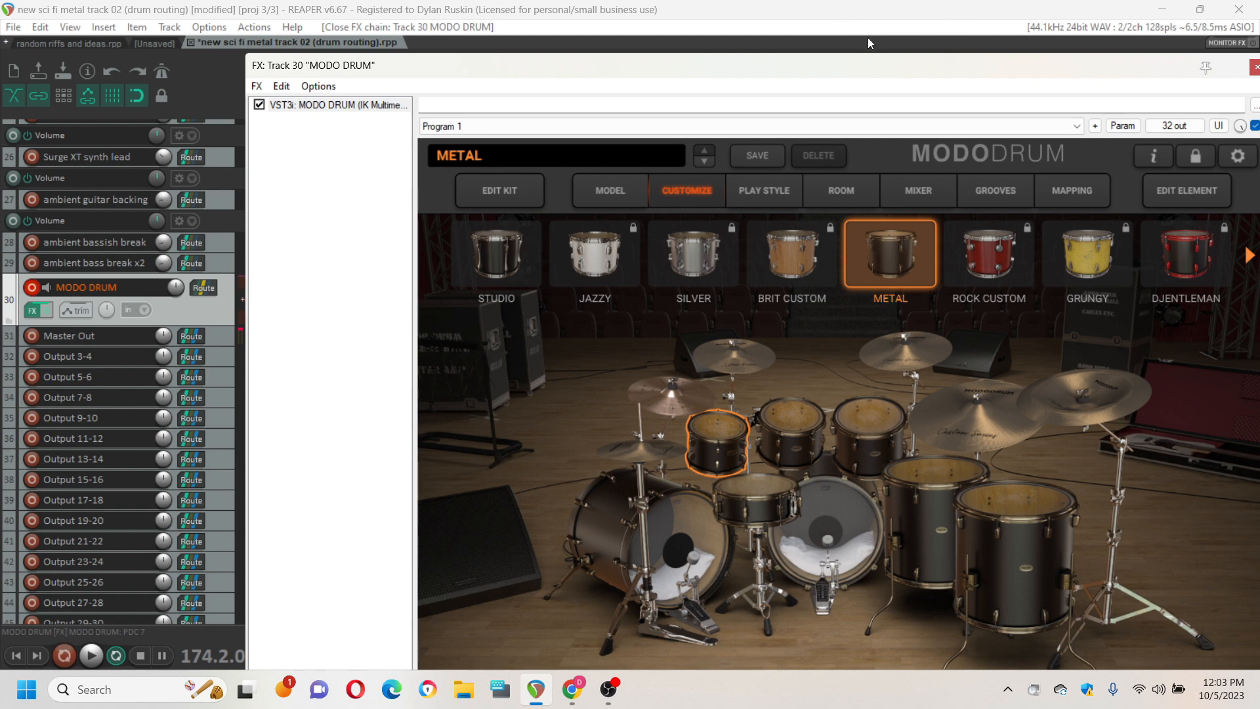
{"action": "left_click_drag", "start_coordinate": [885, 74], "coordinate": [851, 59]}
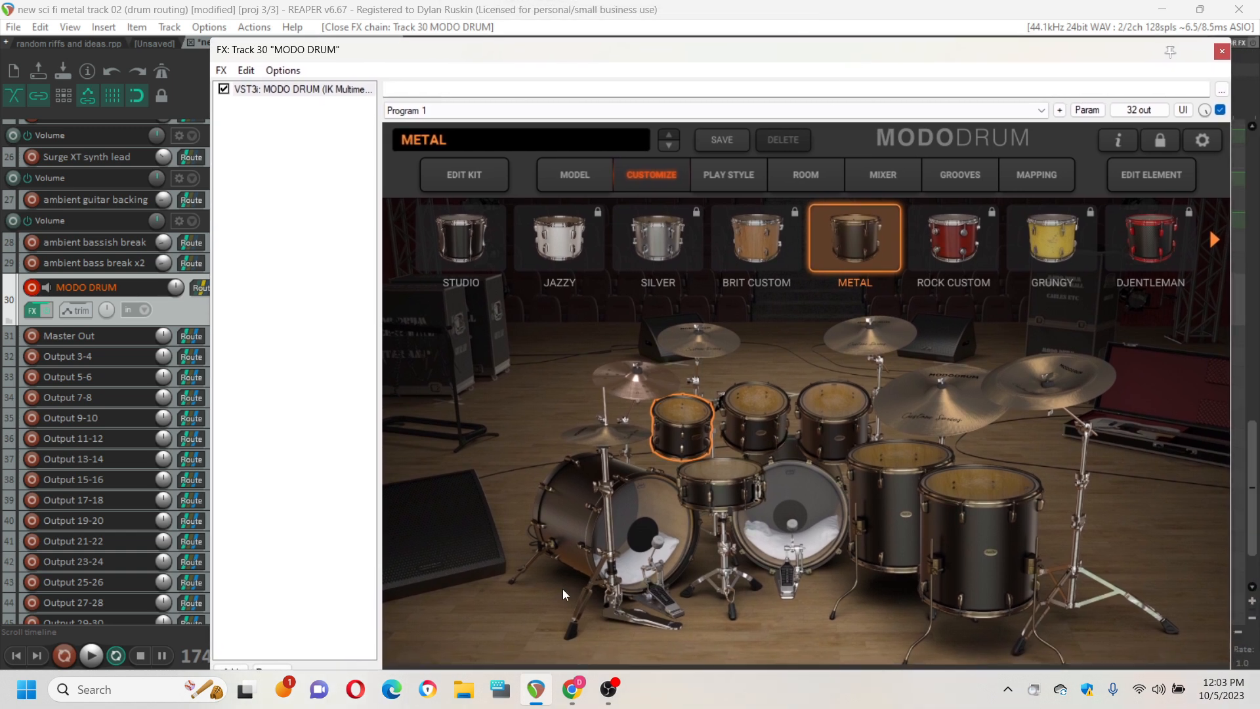
{"action": "left_click", "coordinate": [643, 534]}
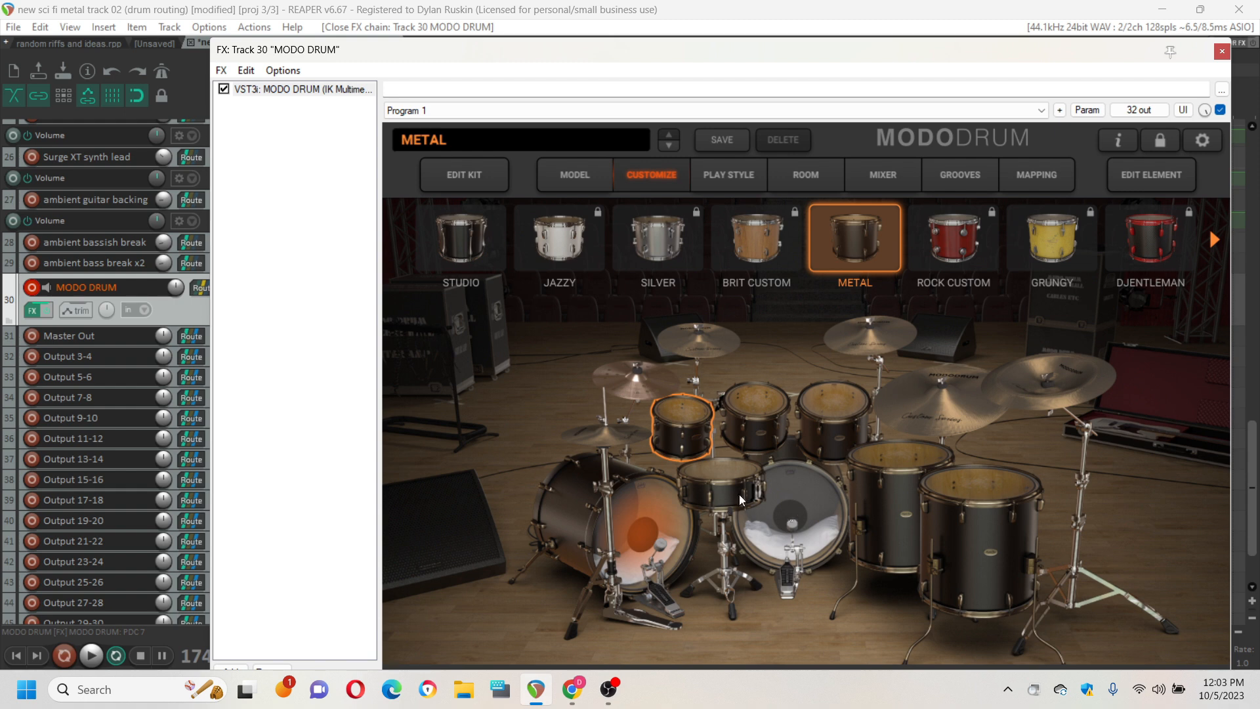
{"action": "left_click", "coordinate": [656, 543]}
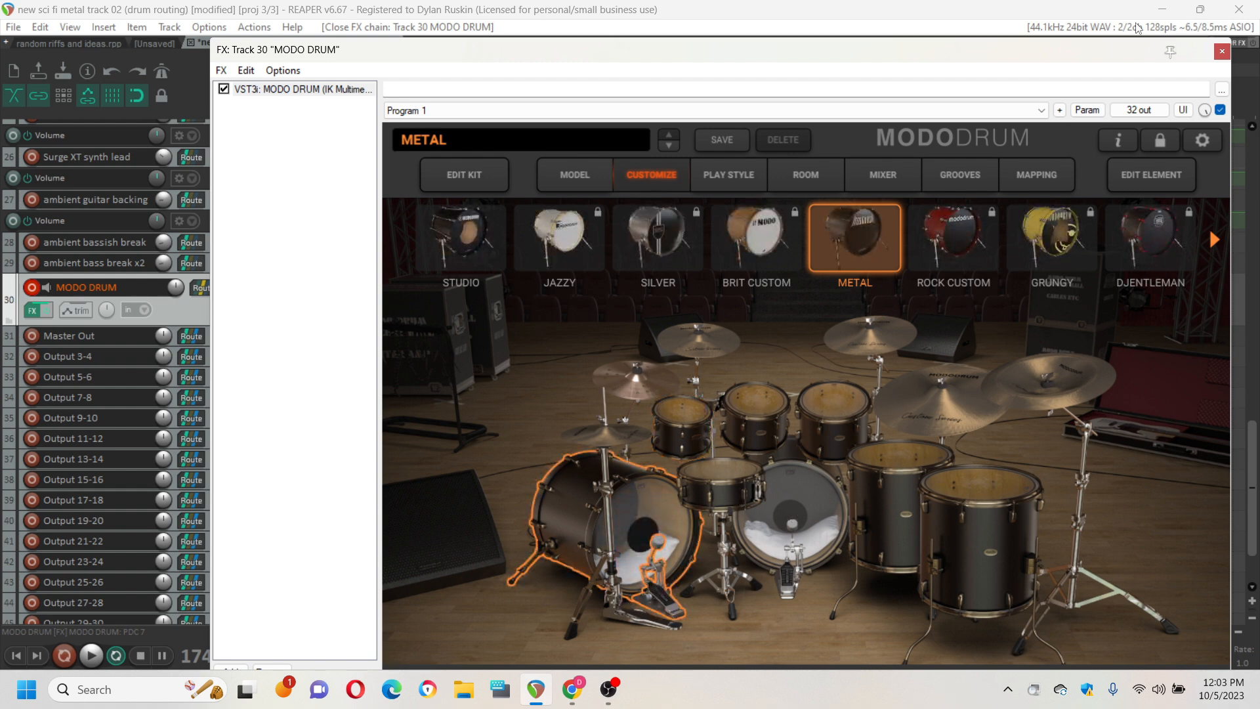
{"action": "mouse_move", "coordinate": [1072, 52]}
{"action": "left_mouse_down"}
{"action": "mouse_move", "coordinate": [1054, 46]}
{"action": "mouse_move", "coordinate": [1075, 43]}
{"action": "left_mouse_up"}
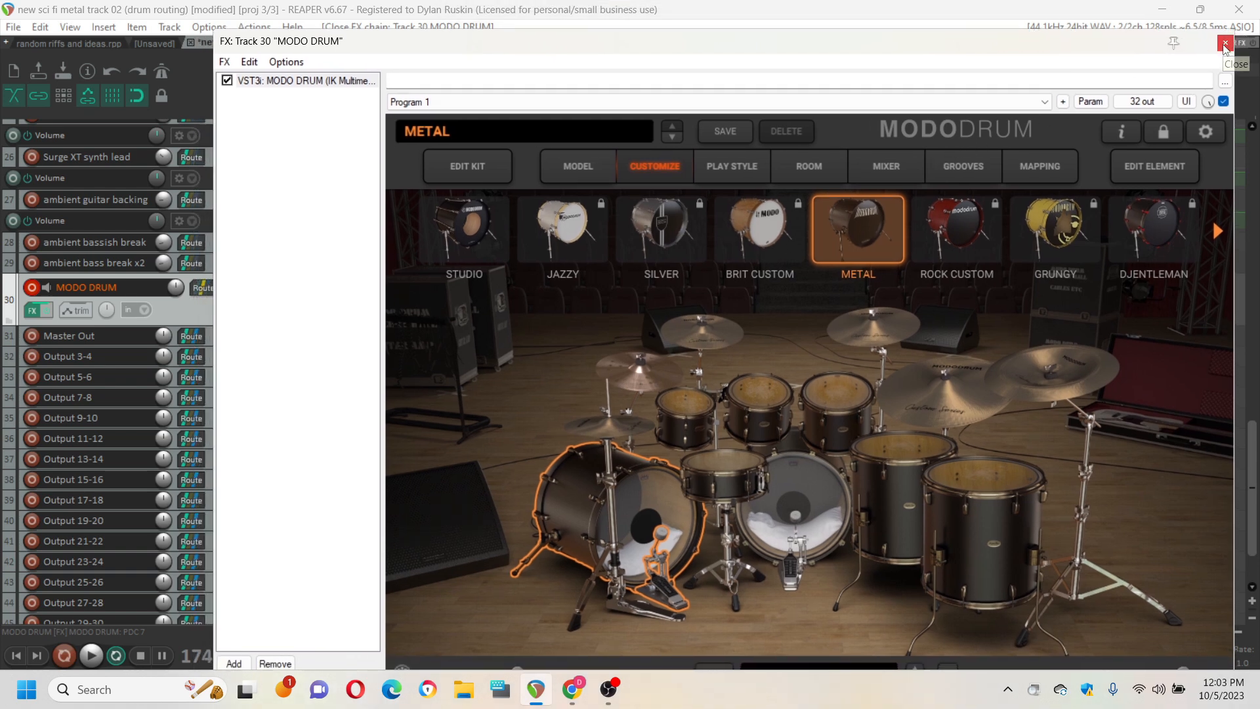
Step: Show MODO DRUM's mixer and audition the Kick 1 and Kick 2 channels
{"action": "left_click", "coordinate": [892, 176]}
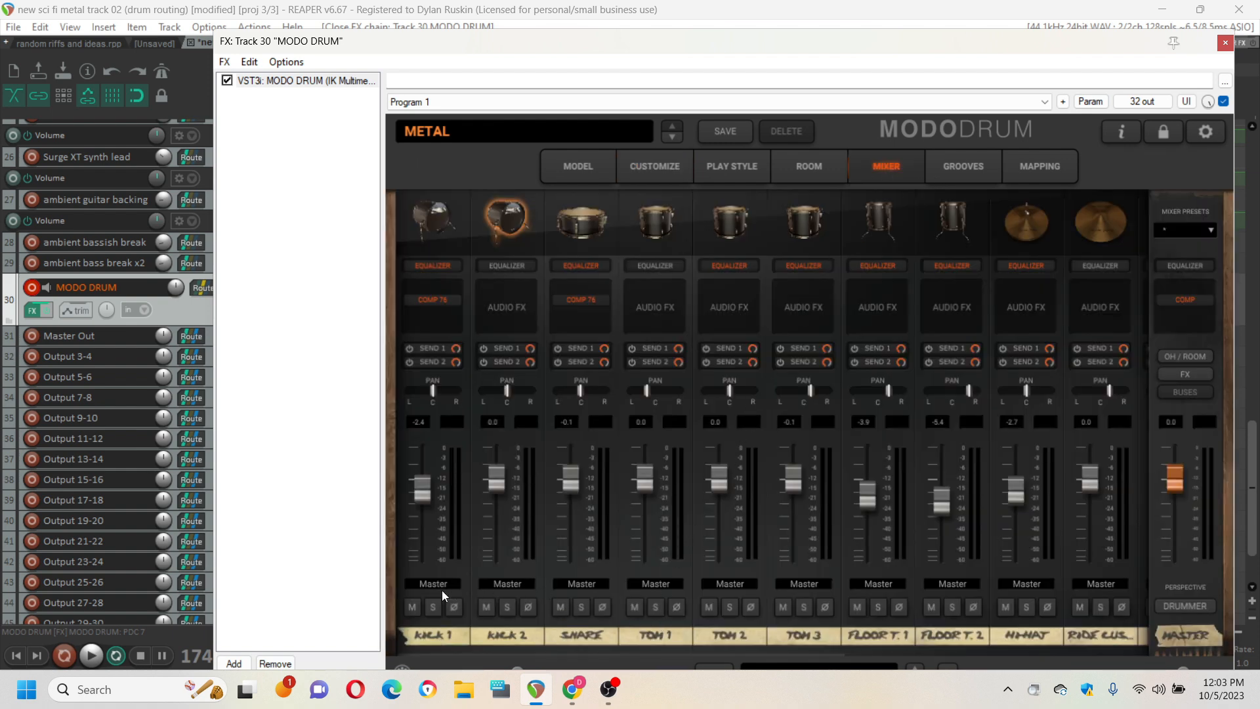
{"action": "left_click", "coordinate": [444, 217]}
{"action": "left_click", "coordinate": [503, 222]}
{"action": "left_click", "coordinate": [438, 221]}
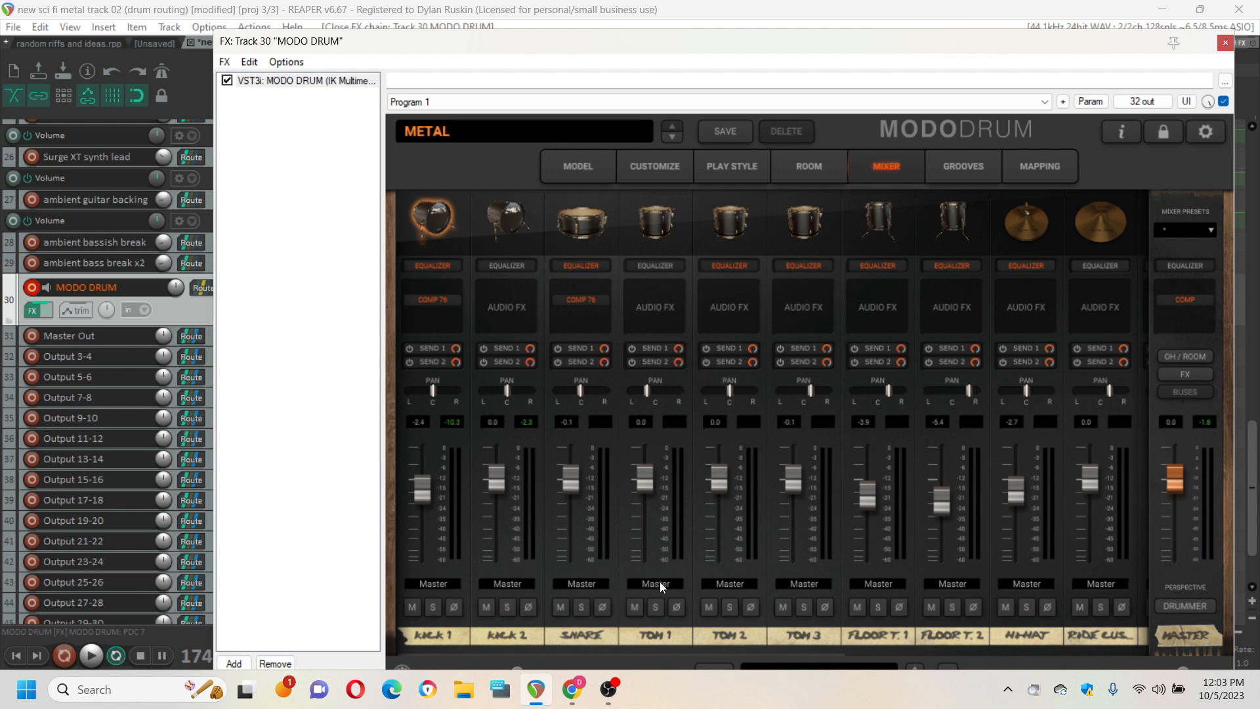
Step: Route both the Kick 1 and Kick 2 mixer channels to DAW output 3-4
{"action": "left_click", "coordinate": [442, 582]}
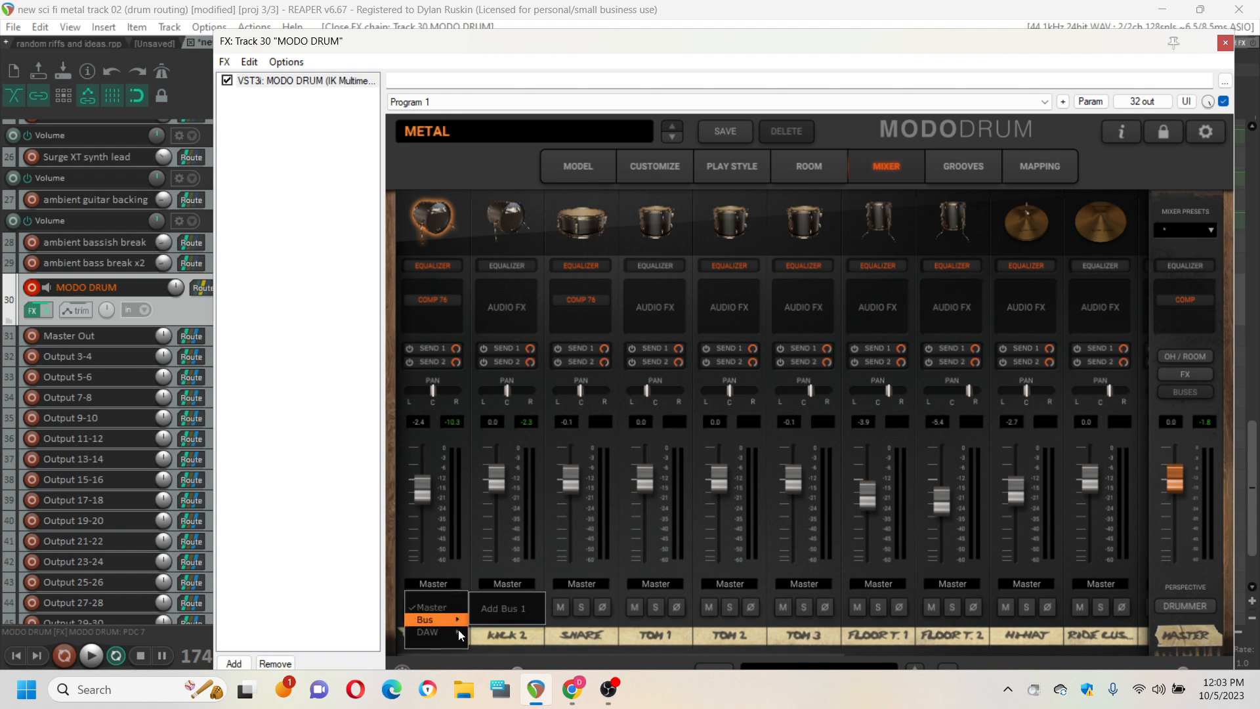
{"action": "mouse_move", "coordinate": [444, 634]}
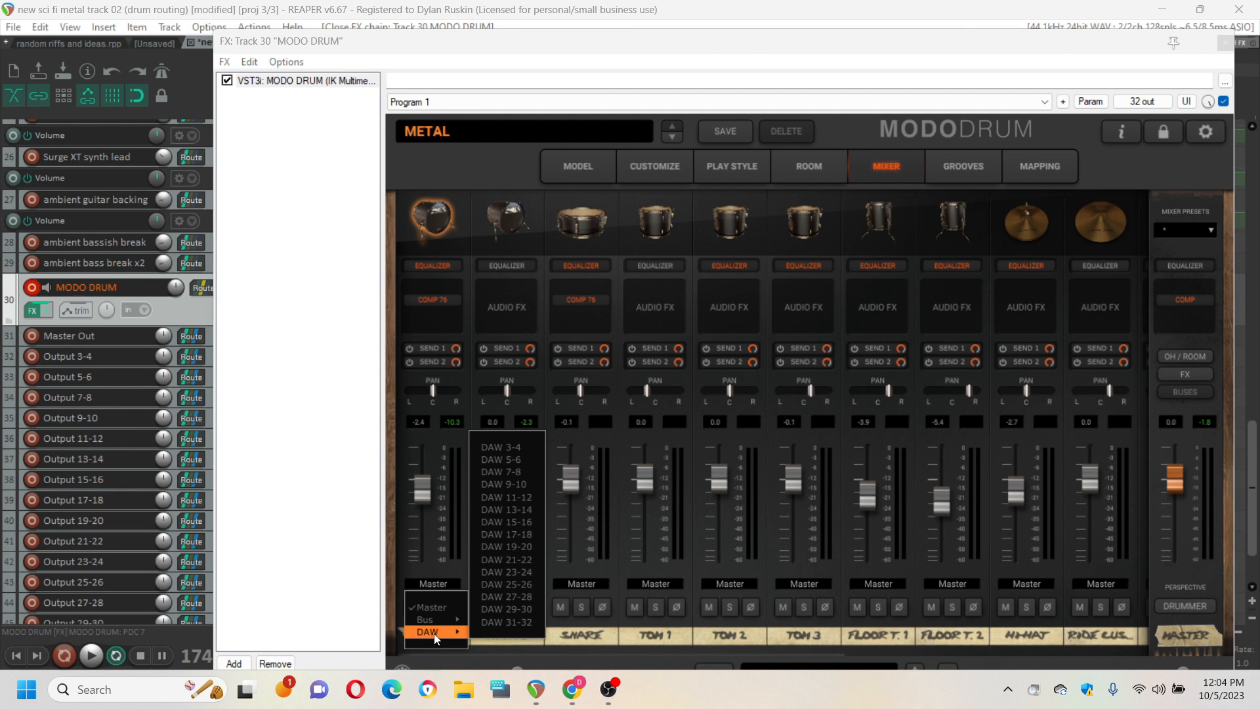
{"action": "left_click", "coordinate": [515, 449]}
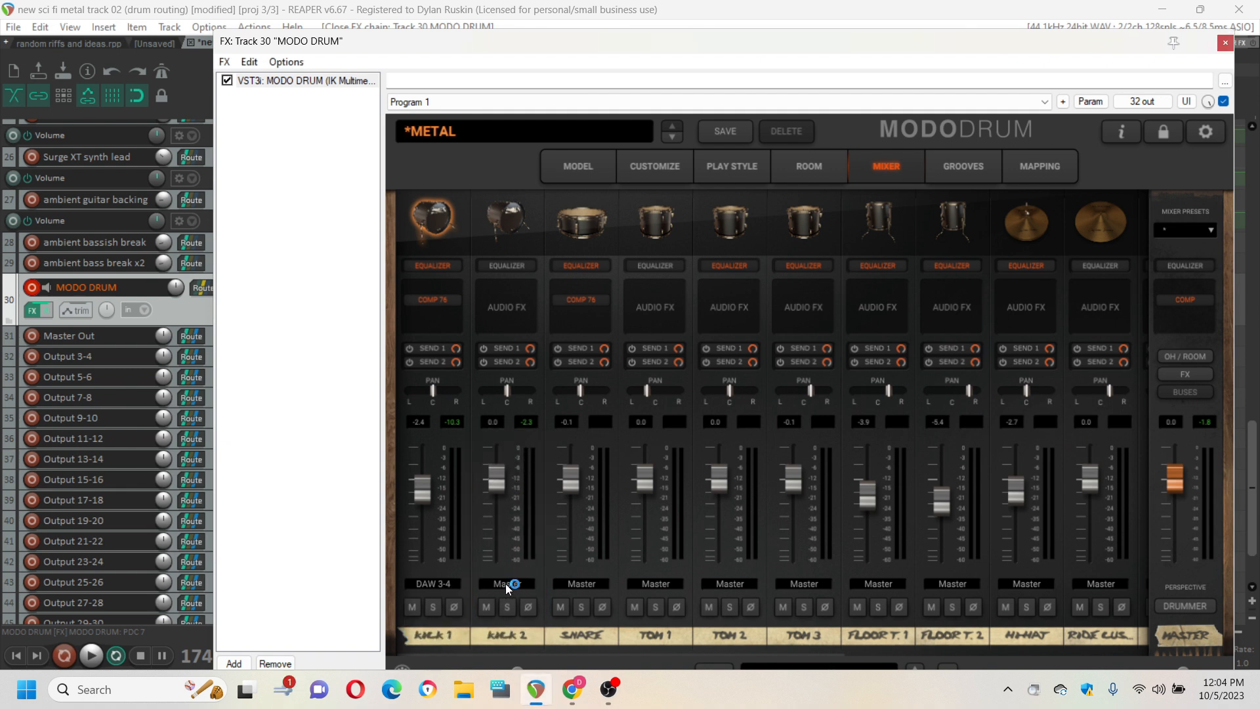
{"action": "left_click", "coordinate": [509, 585]}
{"action": "mouse_move", "coordinate": [518, 632]}
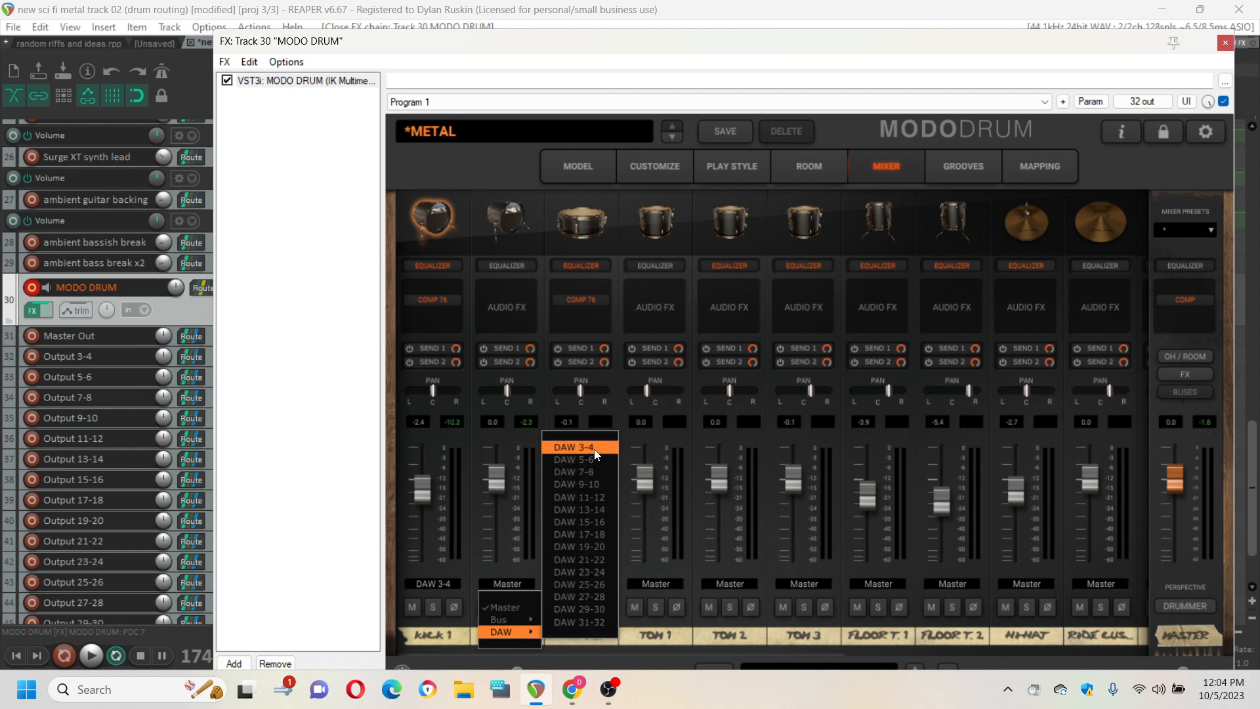
{"action": "left_click", "coordinate": [578, 448]}
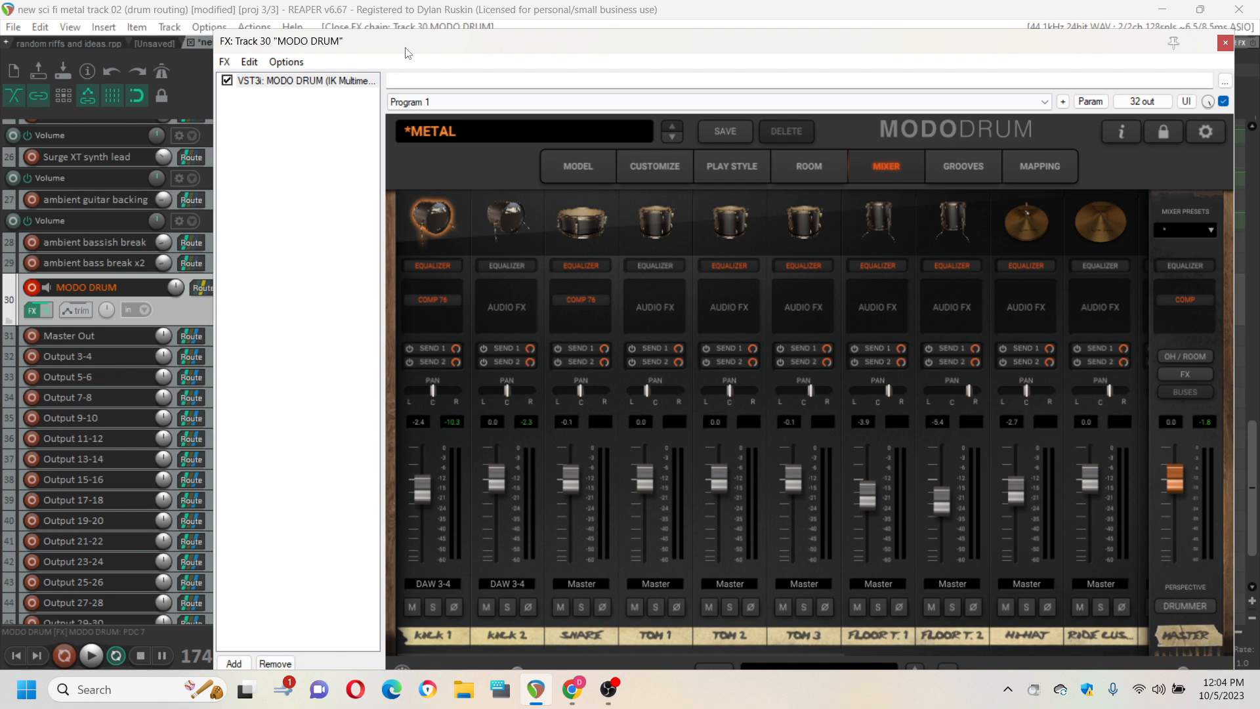
Step: Audition Kick 1 repeatedly with the meters of REAPER's output tracks in view beside the plug-in window
{"action": "left_click_drag", "start_coordinate": [423, 44], "coordinate": [490, 42]}
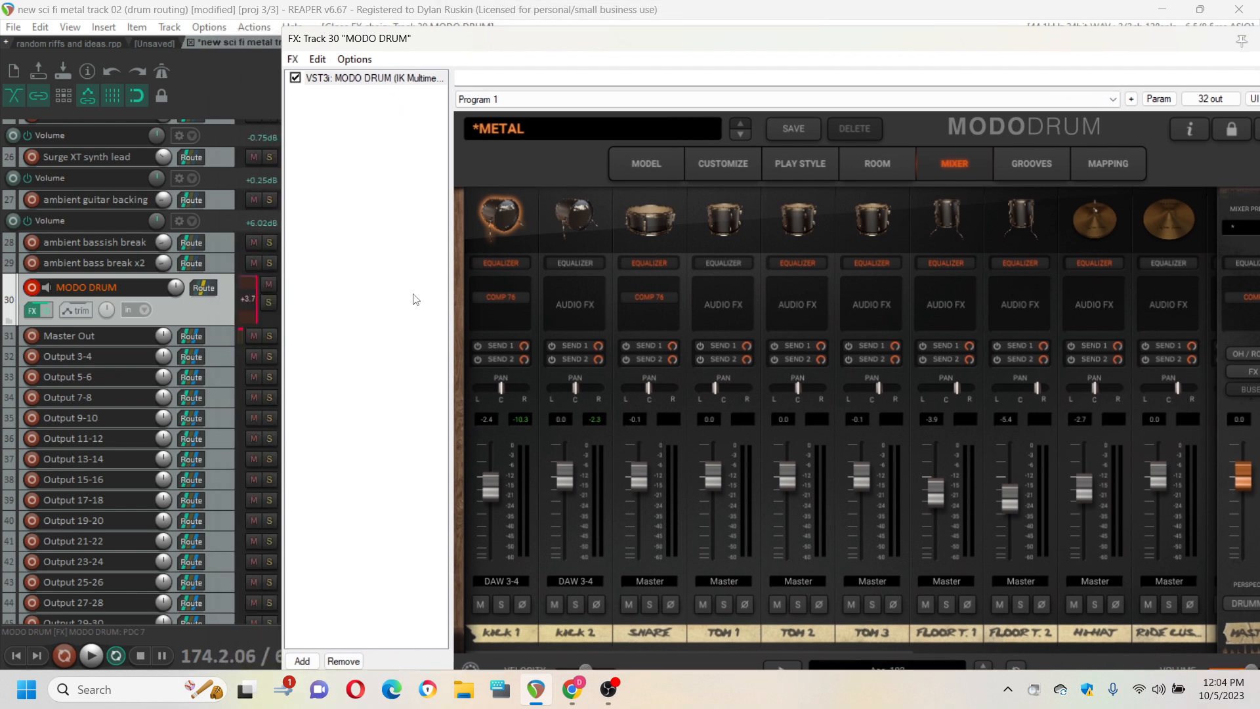
{"action": "left_click", "coordinate": [512, 216]}
{"action": "left_click", "coordinate": [512, 217]}
{"action": "left_click", "coordinate": [512, 217]}
{"action": "left_click", "coordinate": [512, 216]}
{"action": "left_click", "coordinate": [514, 216]}
{"action": "left_click", "coordinate": [513, 217]}
{"action": "left_click", "coordinate": [513, 211]}
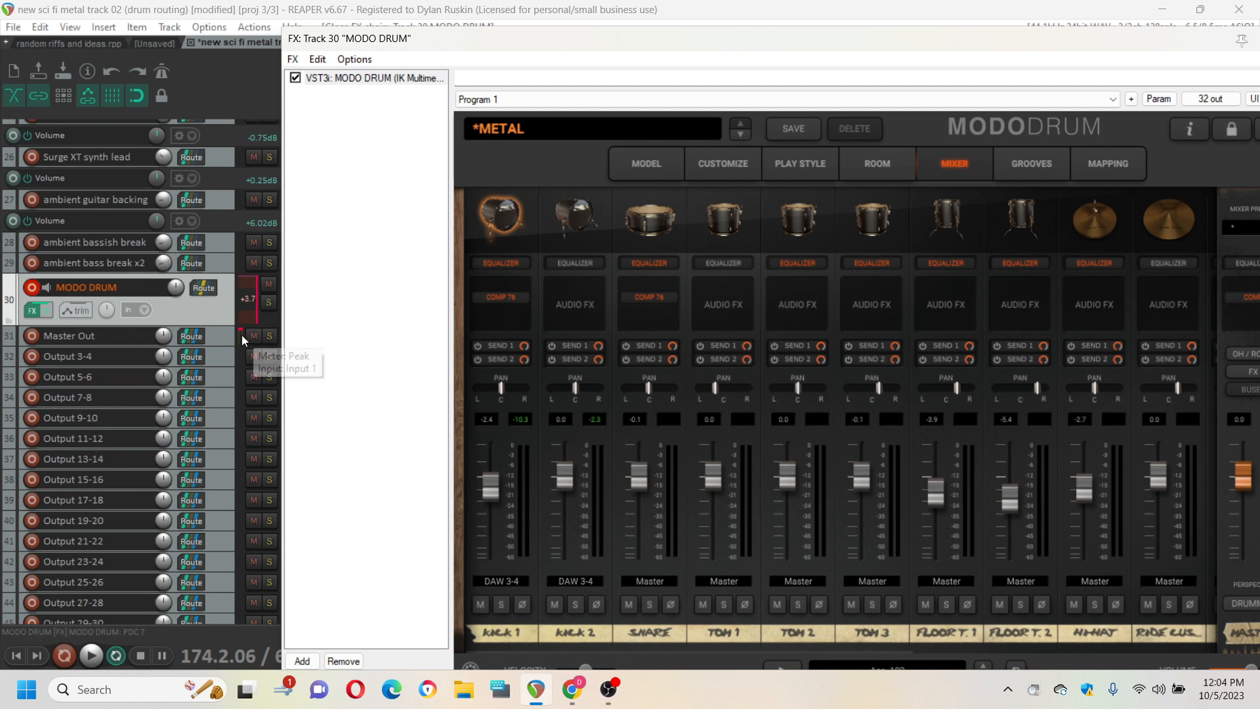
Step: Bring the full MODO DRUM mixer into view and audition Kick 1 and Kick 2 alternately to compare their levels
{"action": "left_click_drag", "start_coordinate": [735, 41], "coordinate": [624, 15]}
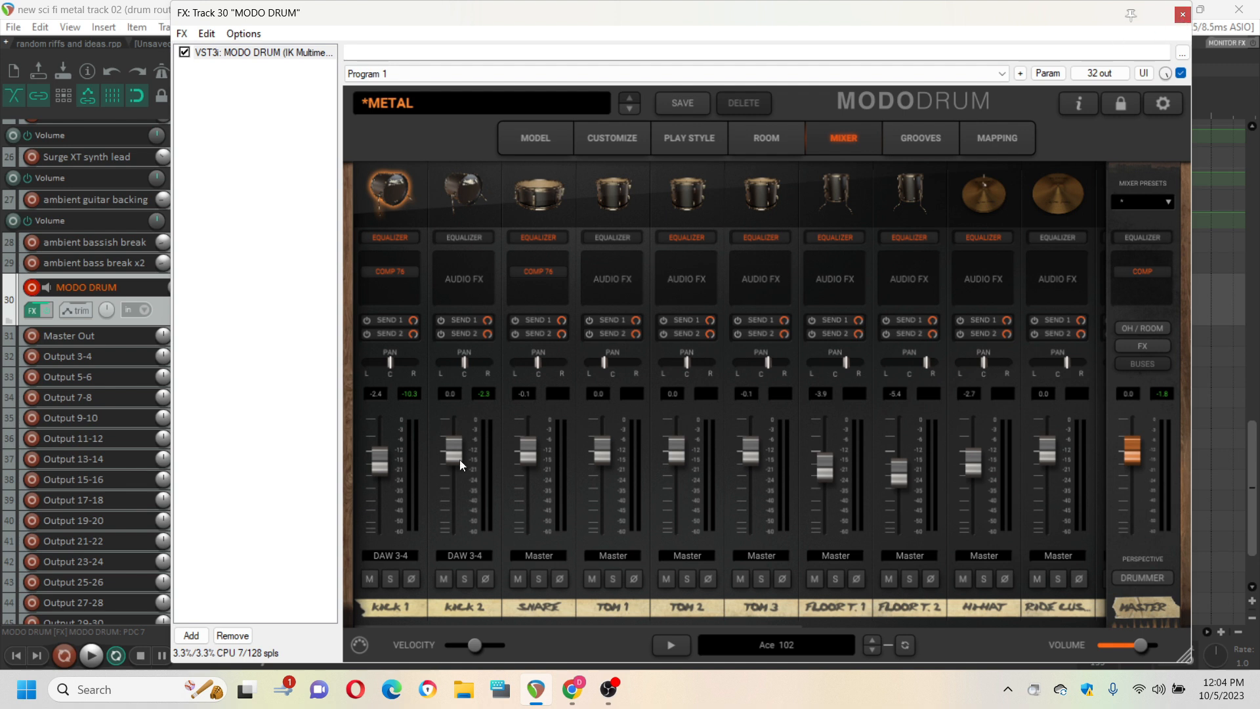
{"action": "left_click", "coordinate": [459, 187]}
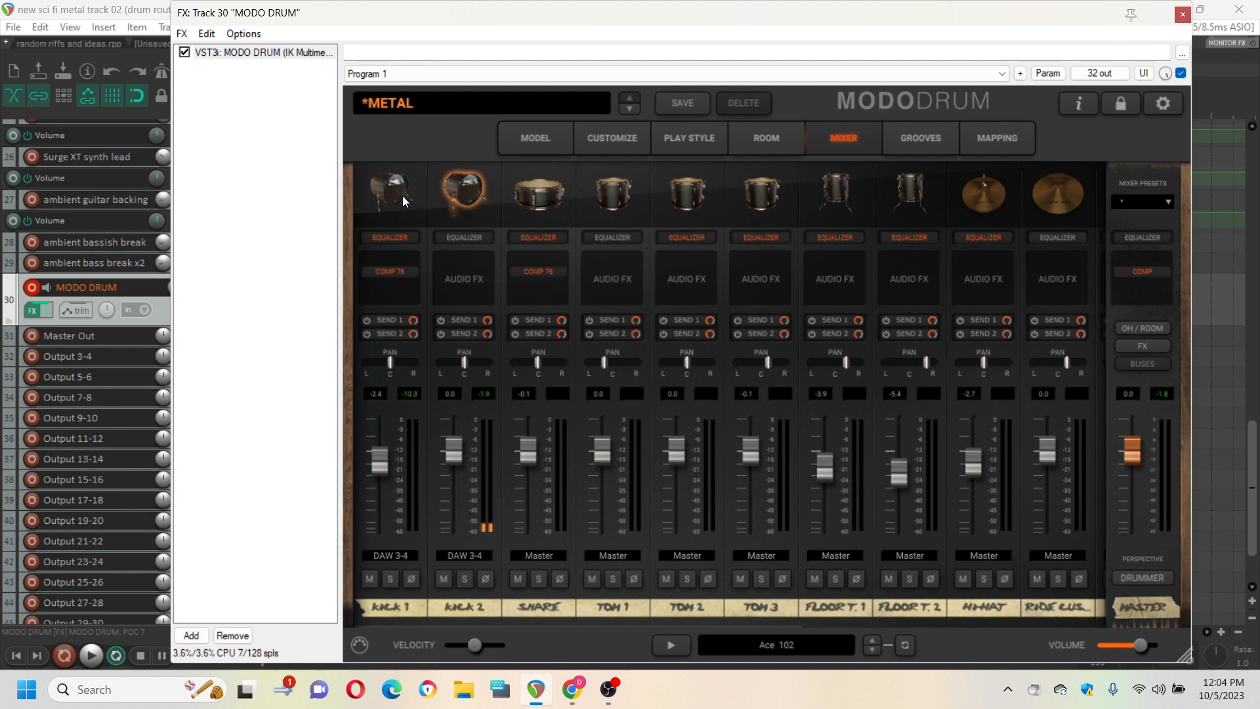
{"action": "left_click", "coordinate": [399, 194]}
{"action": "left_click", "coordinate": [466, 185]}
{"action": "left_click", "coordinate": [393, 189]}
{"action": "left_click", "coordinate": [444, 184]}
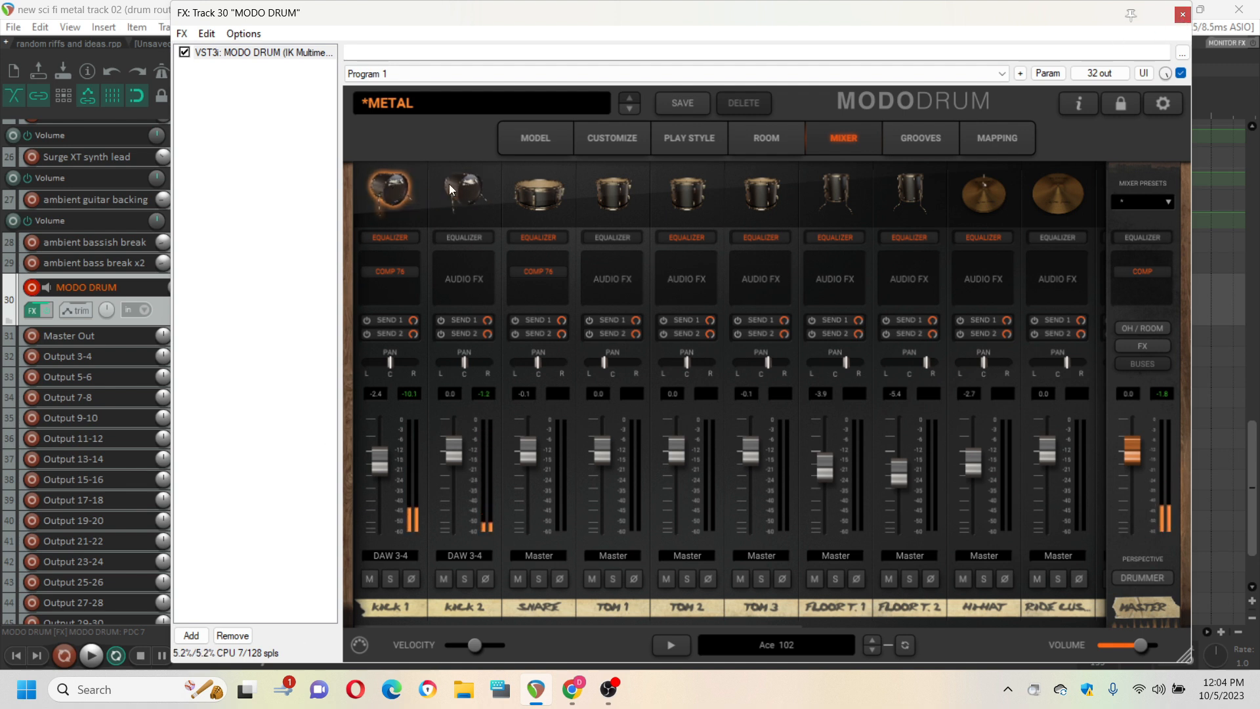
{"action": "left_click", "coordinate": [451, 183]}
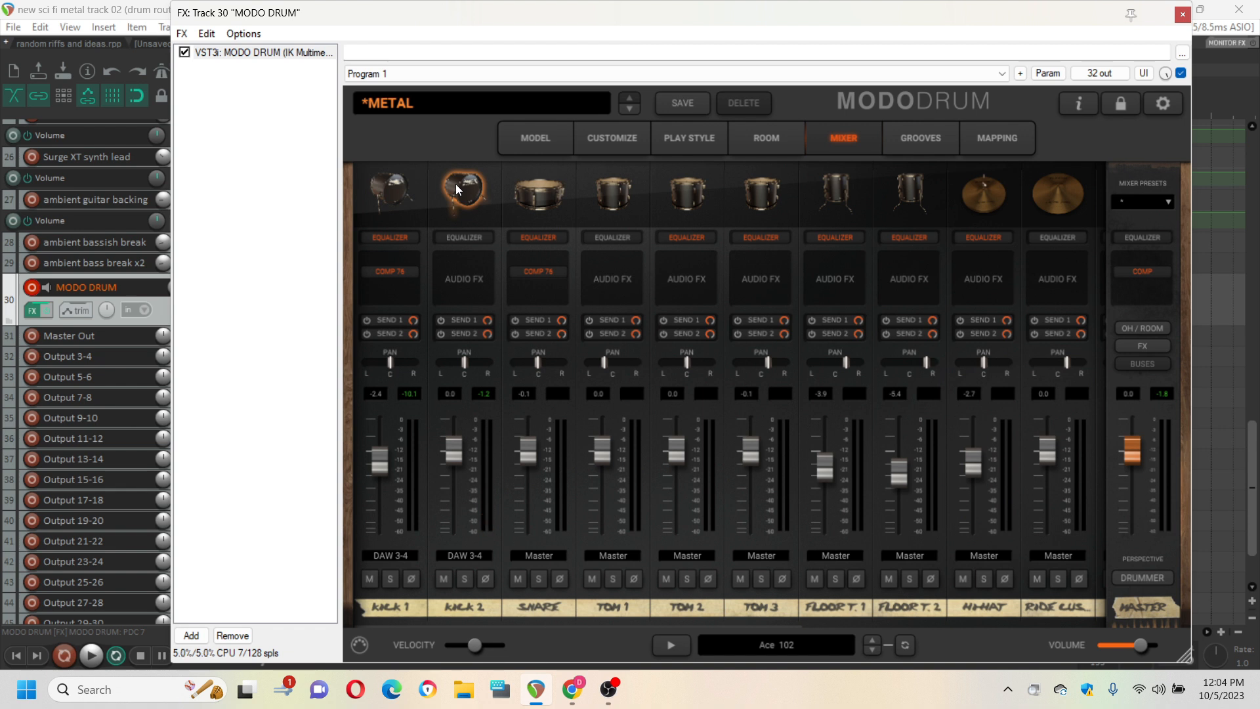
{"action": "left_click", "coordinate": [399, 188]}
{"action": "left_click", "coordinate": [464, 189]}
{"action": "left_click", "coordinate": [453, 195]}
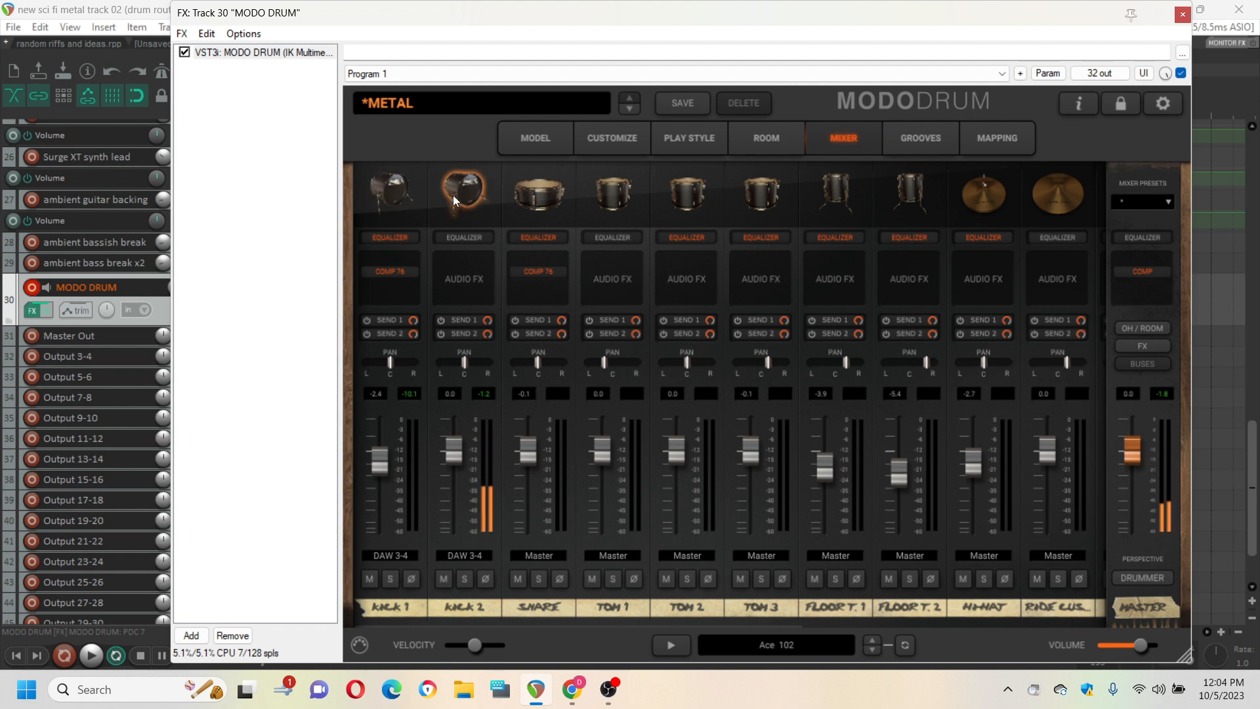
{"action": "left_click", "coordinate": [399, 189]}
{"action": "left_click", "coordinate": [465, 187]}
{"action": "left_click", "coordinate": [466, 188]}
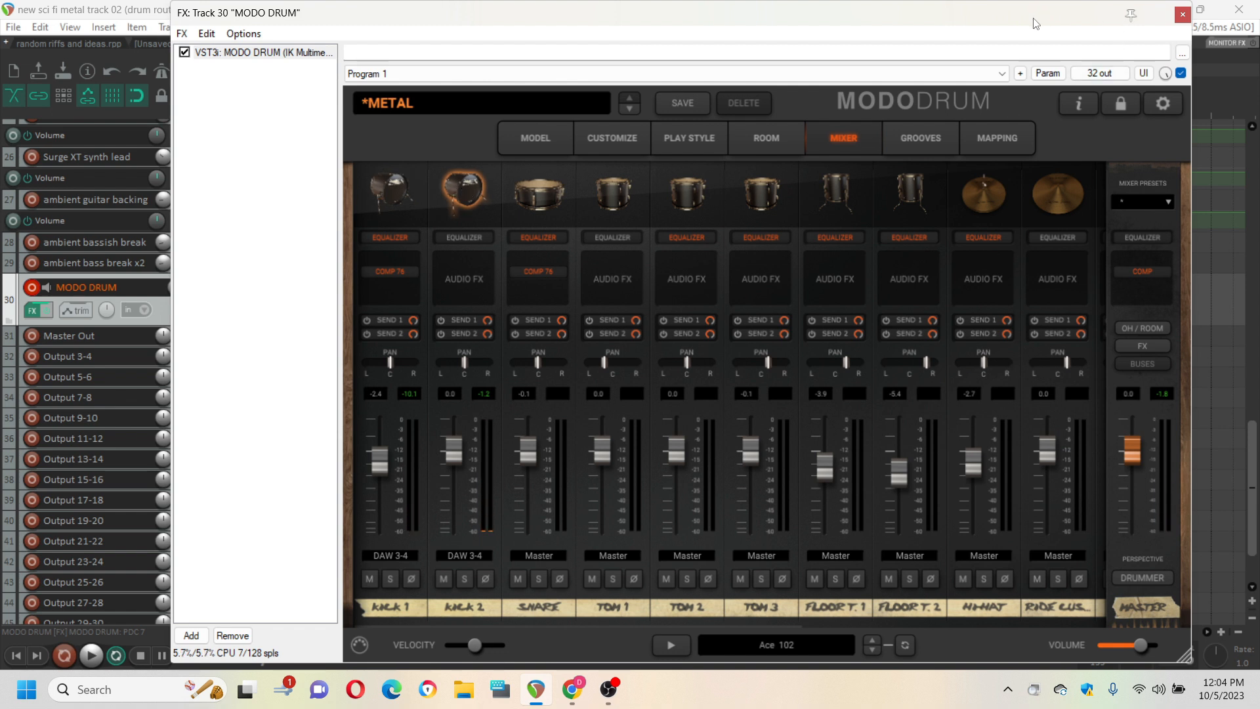
Step: Close the MODO DRUM window and examine the routing of track 32, Output 3-4, including its receive from track 30
{"action": "left_click_drag", "start_coordinate": [1035, 24], "coordinate": [1084, 34]}
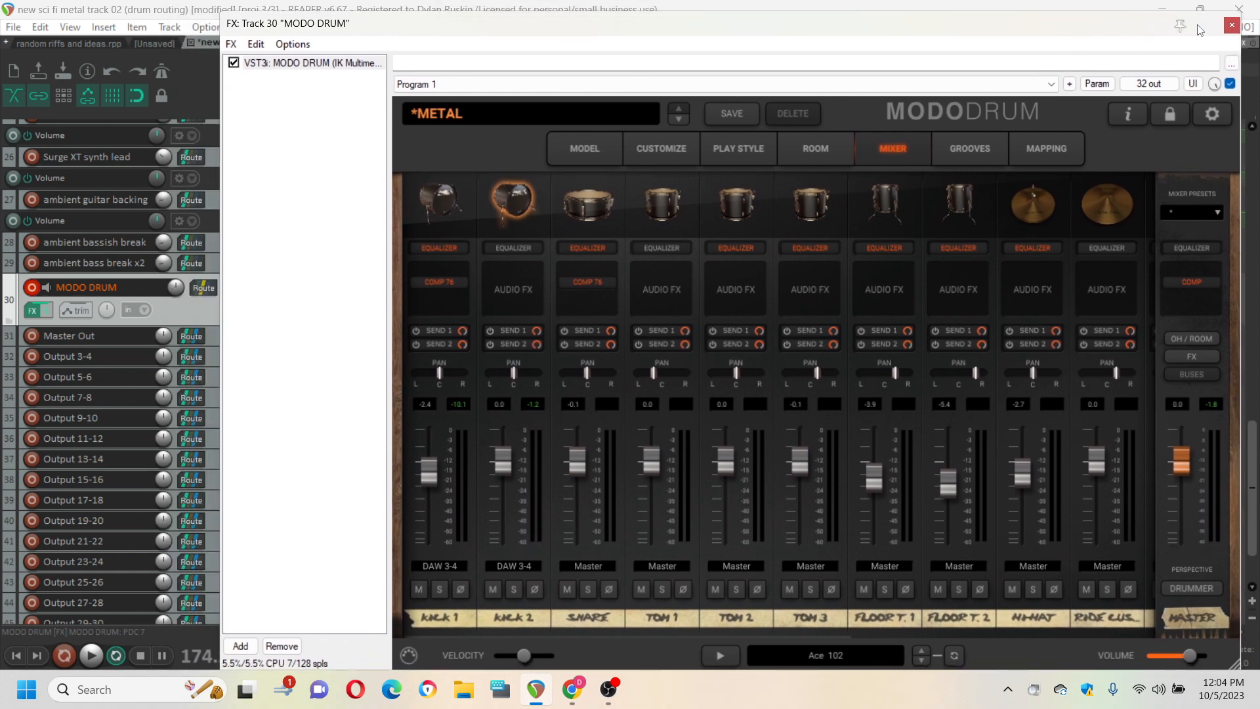
{"action": "left_click", "coordinate": [1231, 26]}
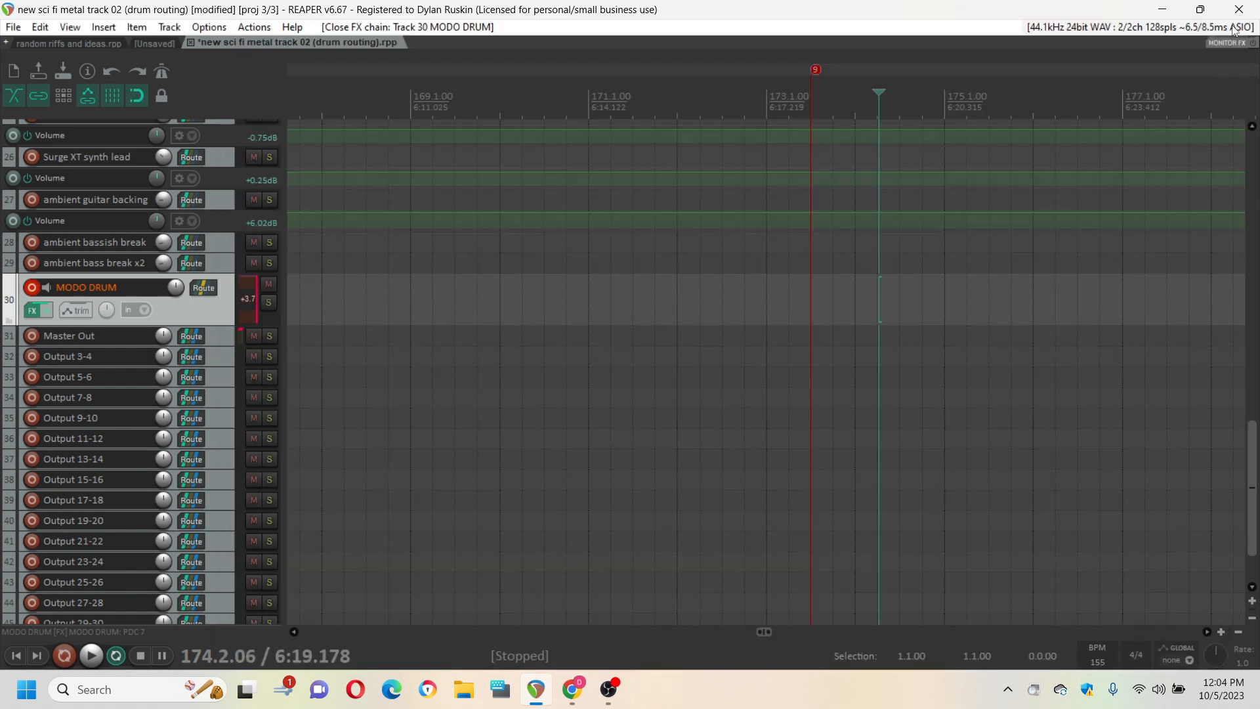
{"action": "left_click", "coordinate": [193, 360]}
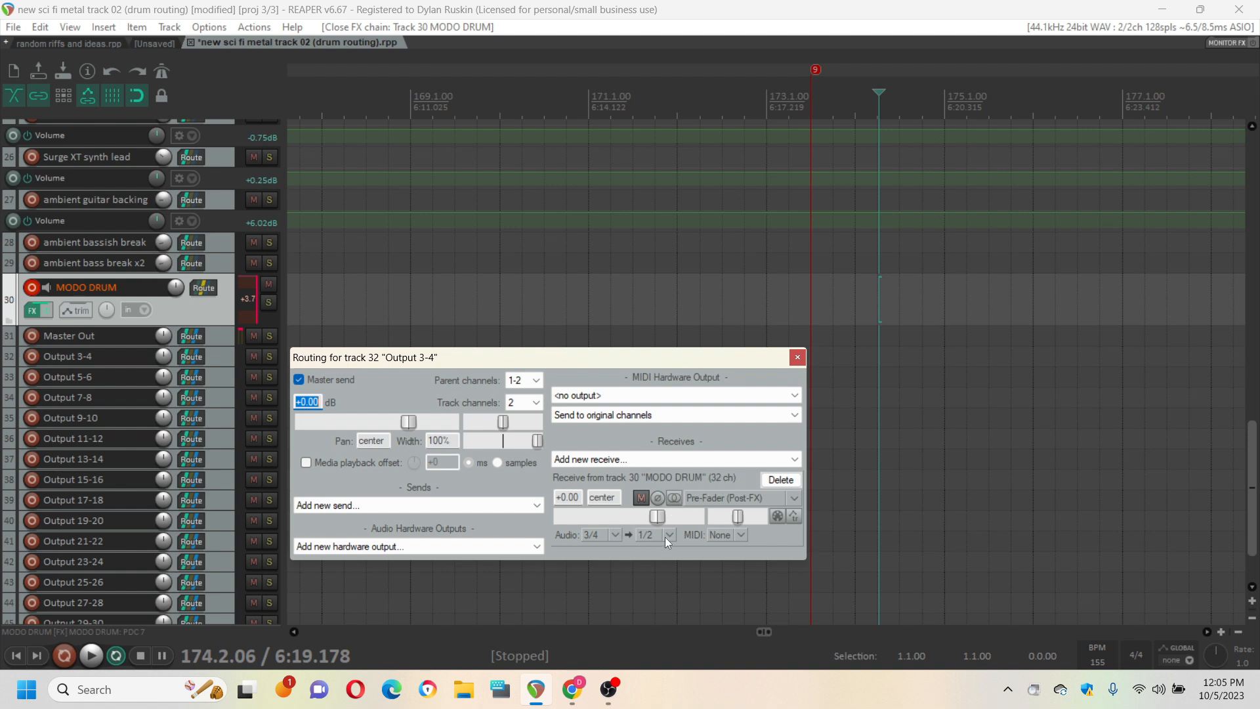
{"action": "left_click", "coordinate": [797, 358]}
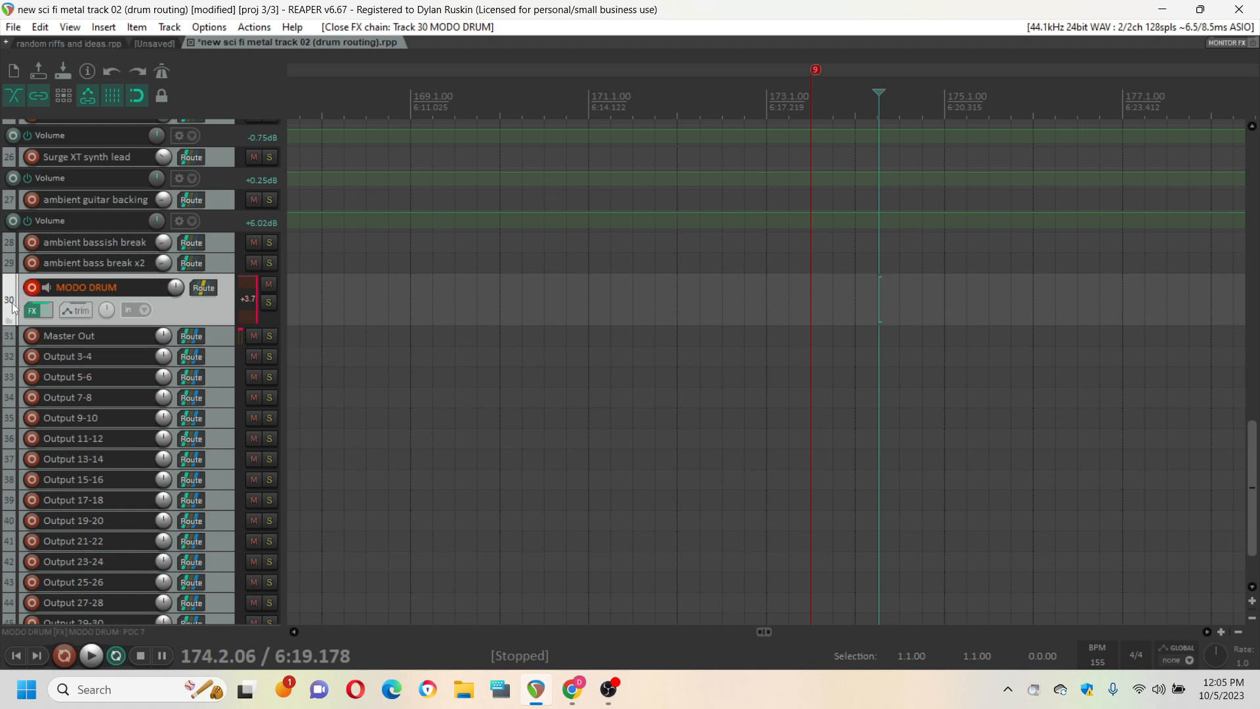
Step: Look over the new MODO DRUM track 30 and its output tracks down to Output 31-32
{"action": "left_click", "coordinate": [117, 334]}
{"action": "left_click", "coordinate": [135, 284]}
{"action": "scroll", "coordinate": [119, 400], "scroll_direction": "down", "scroll_amount": 3}
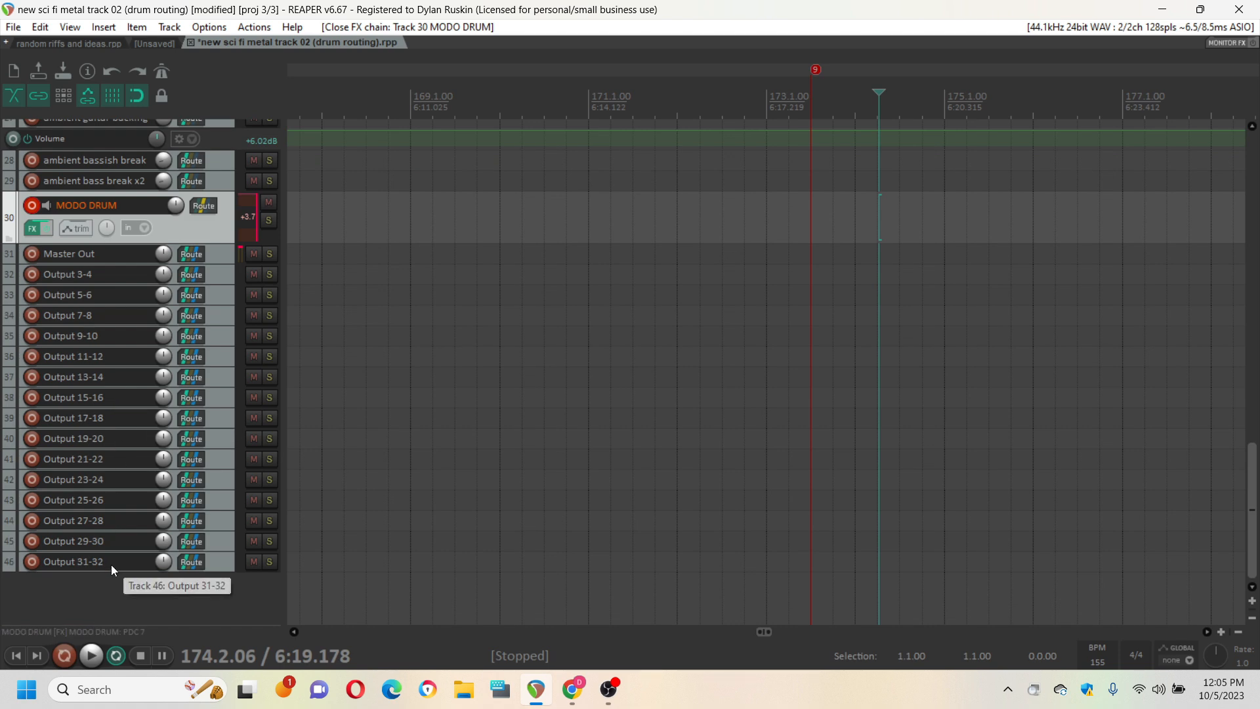
{"action": "scroll", "coordinate": [93, 389], "scroll_direction": "up", "scroll_amount": 4}
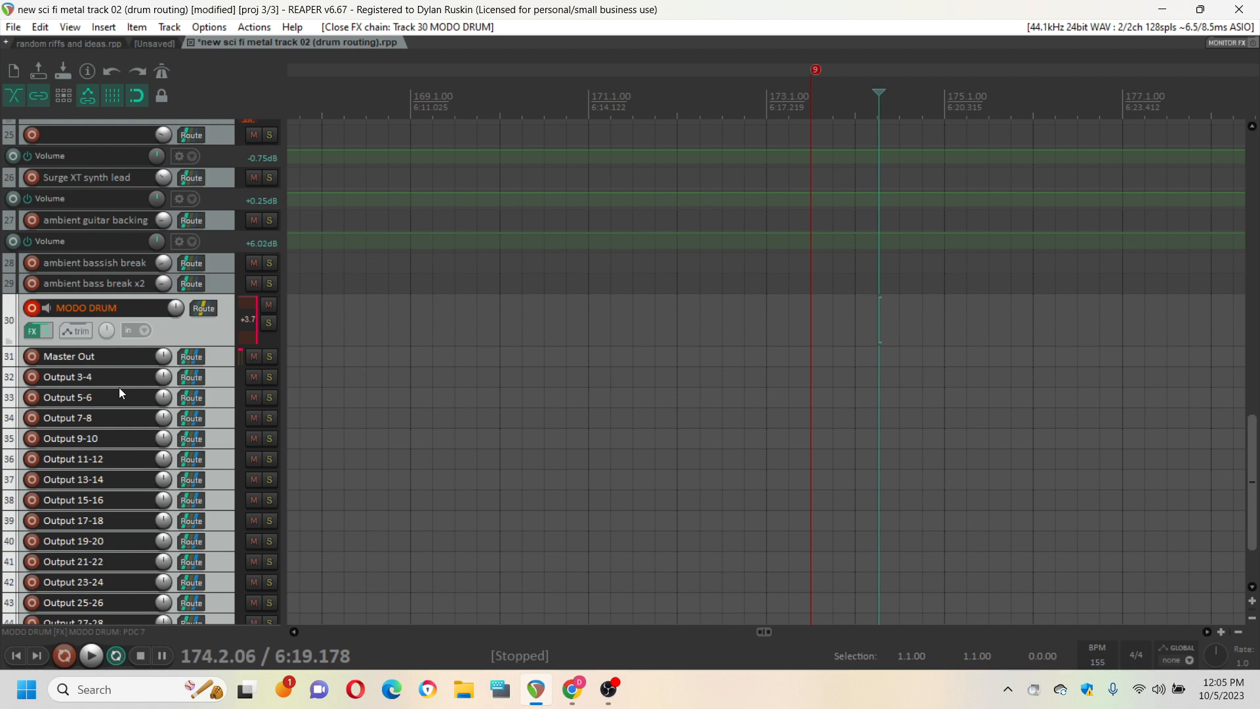
{"action": "scroll", "coordinate": [93, 393], "scroll_direction": "up", "scroll_amount": 2}
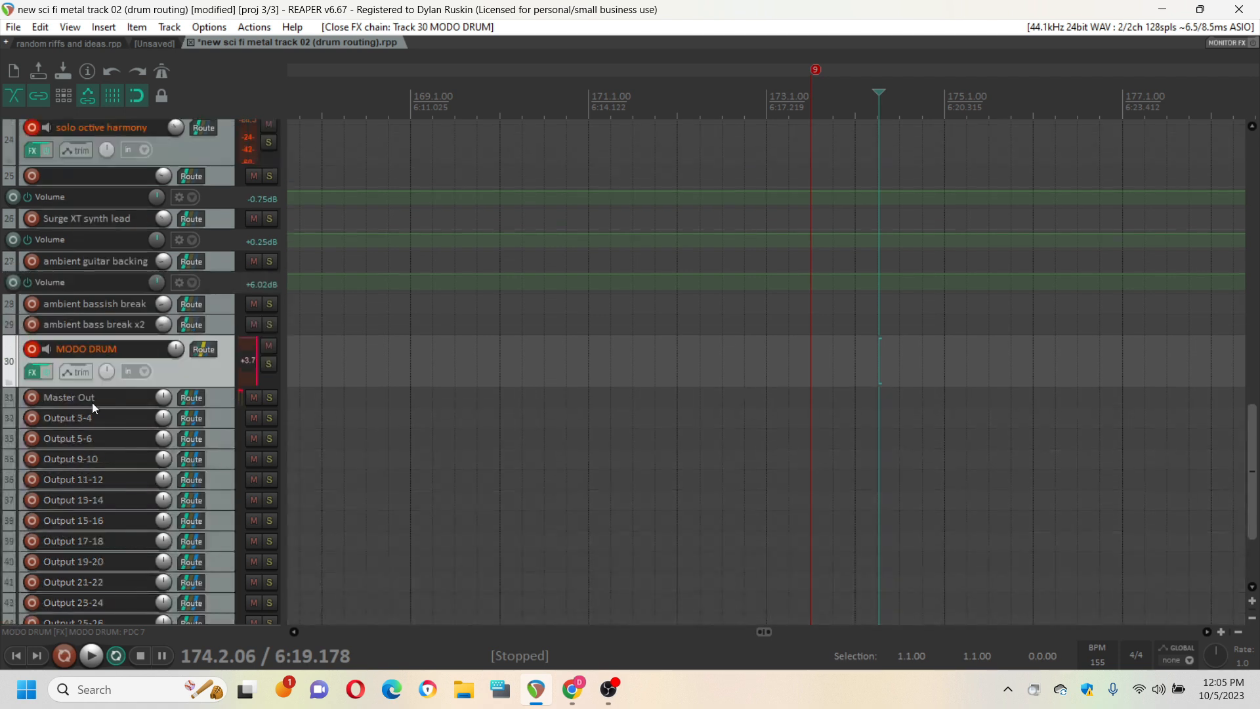
Step: Select the original MODO DRUM track 4 and look at its track options without applying any
{"action": "scroll", "coordinate": [92, 403], "scroll_direction": "up", "scroll_amount": 20}
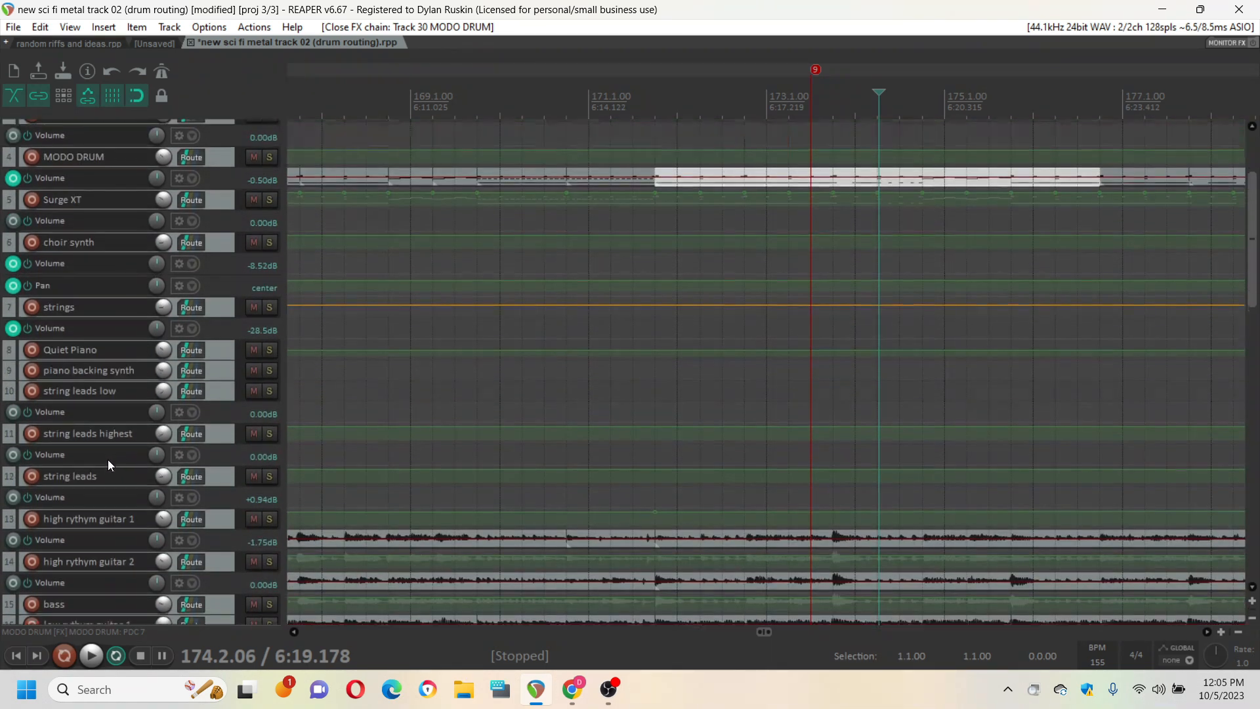
{"action": "scroll", "coordinate": [108, 460], "scroll_direction": "up", "scroll_amount": 8}
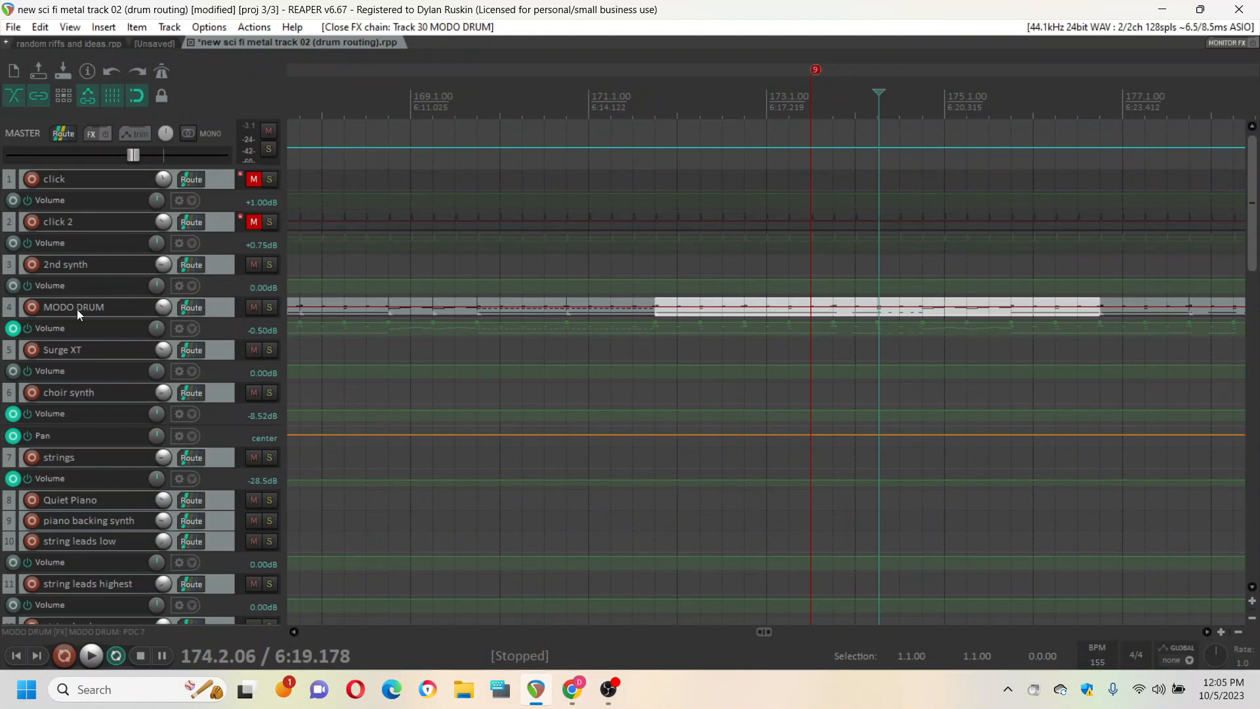
{"action": "right_click", "coordinate": [42, 307]}
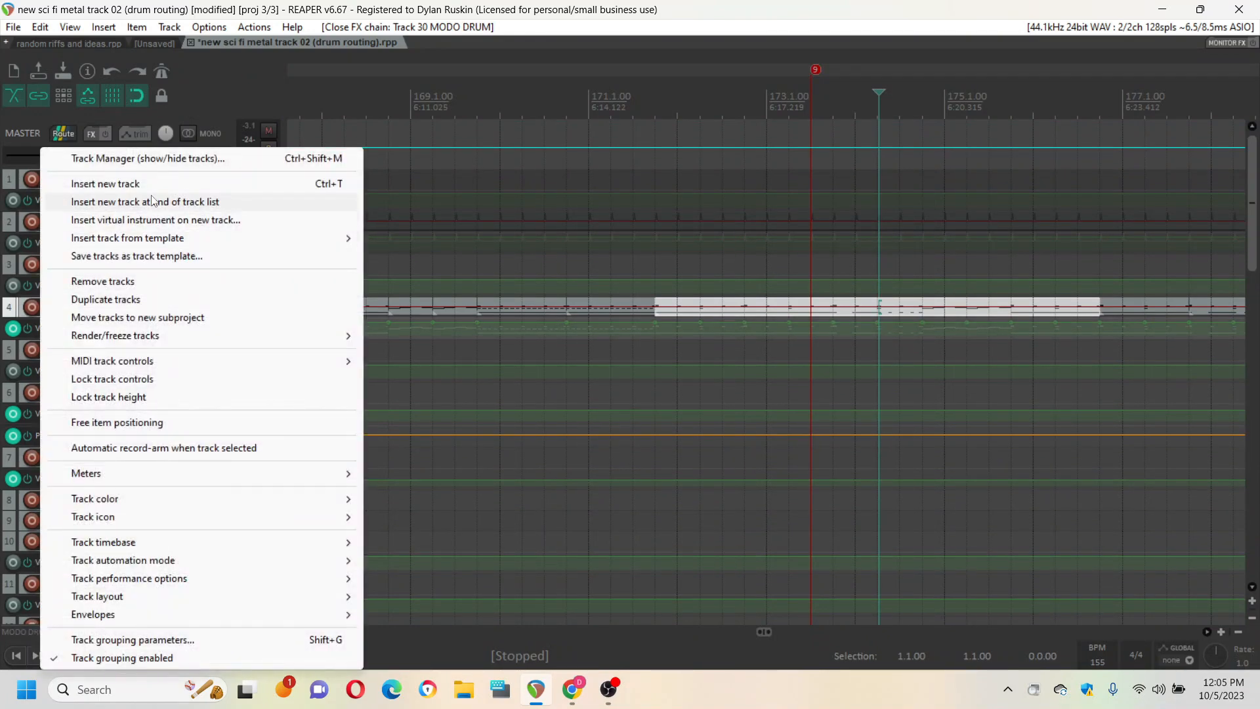
{"action": "left_click", "coordinate": [555, 54]}
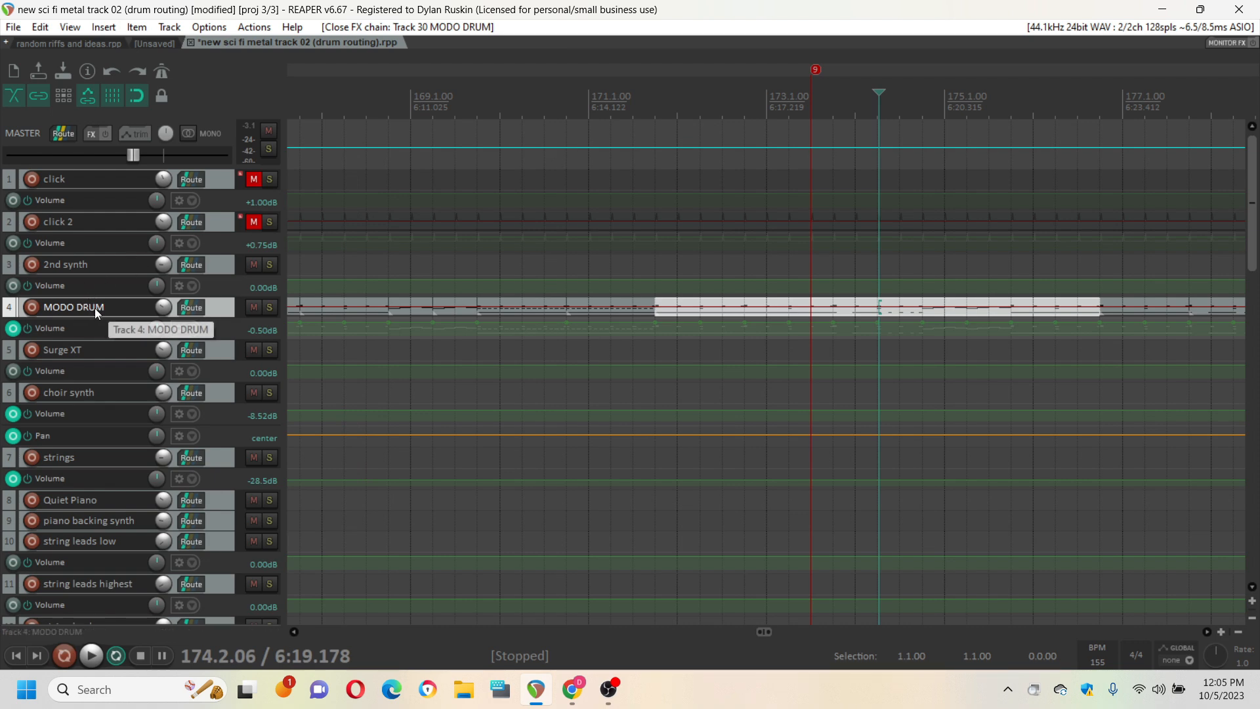
Step: Return to the new MODO DRUM instrument above the output tracks and select its track 30
{"action": "scroll", "coordinate": [99, 309], "scroll_direction": "down", "scroll_amount": 12}
{"action": "scroll", "coordinate": [102, 320], "scroll_direction": "down", "scroll_amount": 20}
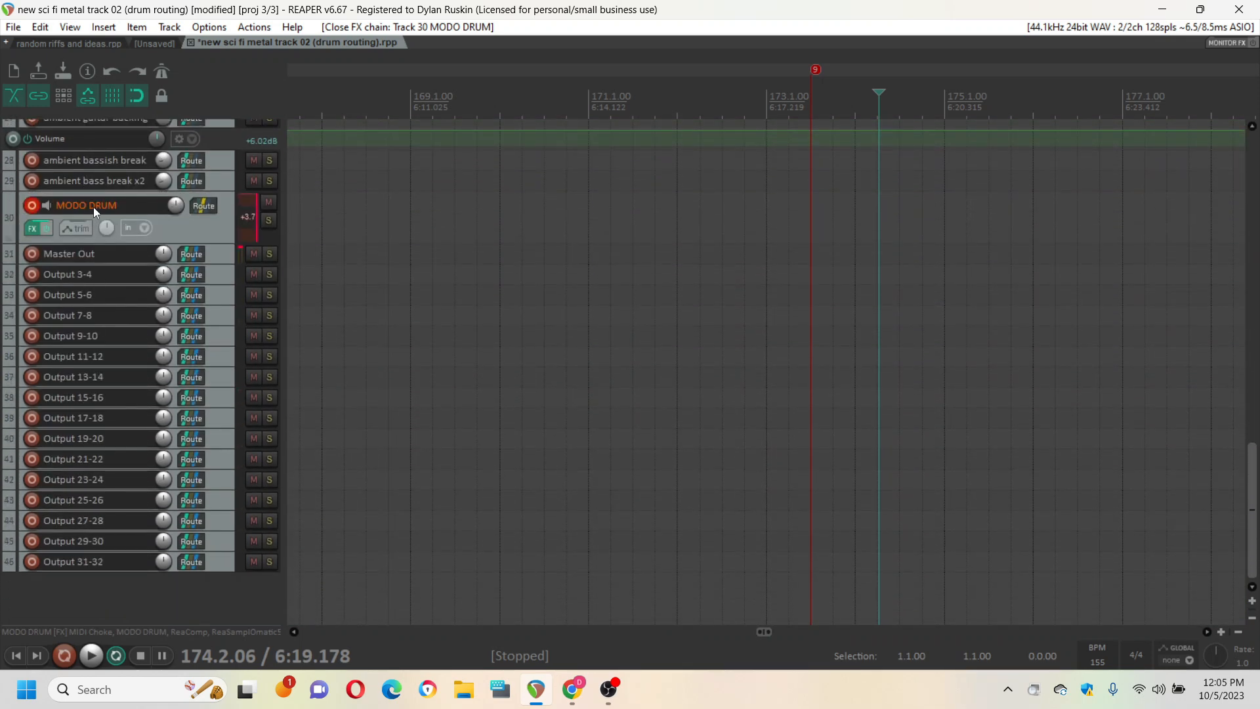
{"action": "left_click", "coordinate": [104, 195]}
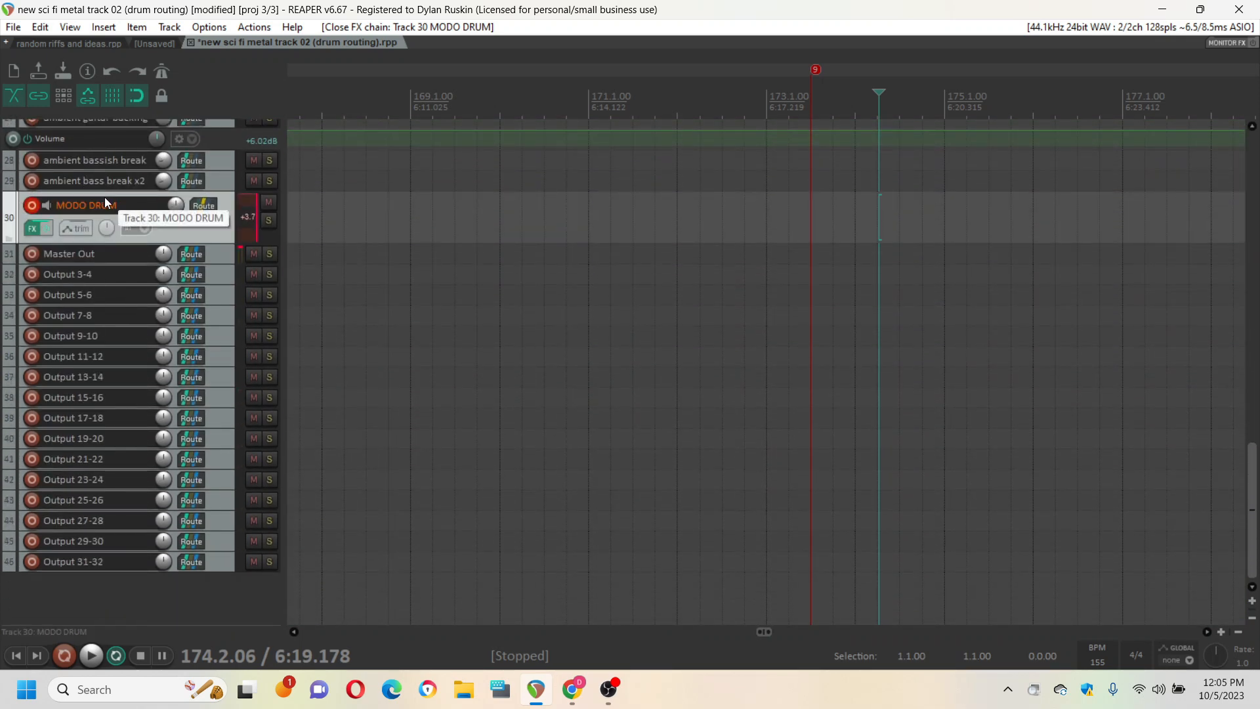